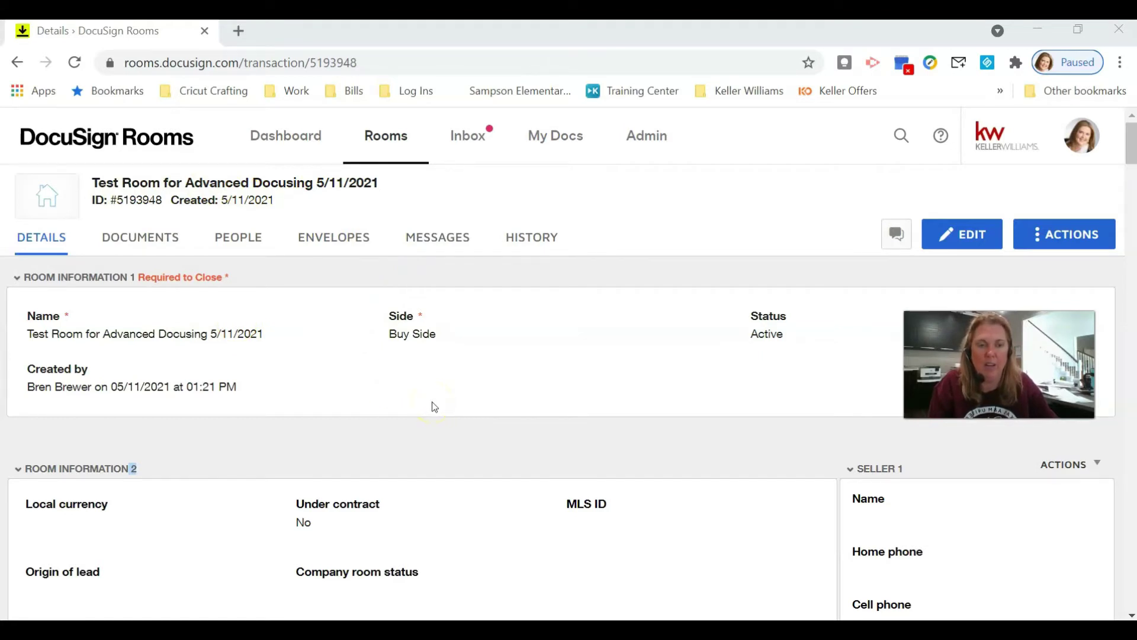
- Clear the saved NRDS ID under Preferences > Integrations and confirm the deletion
click(1093, 140)
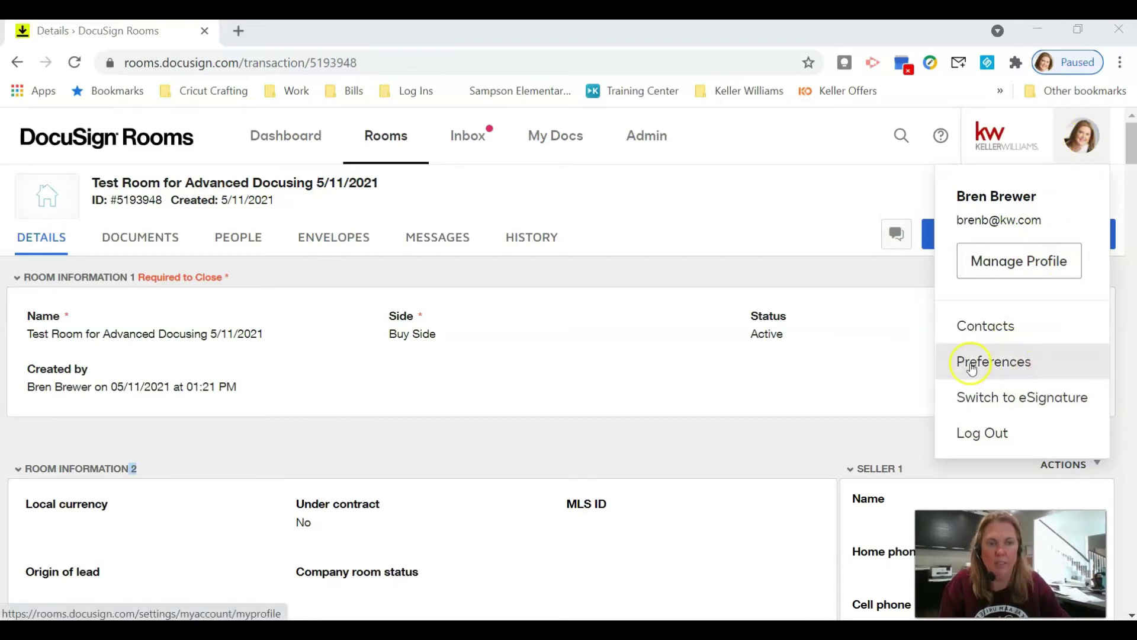
click(1011, 368)
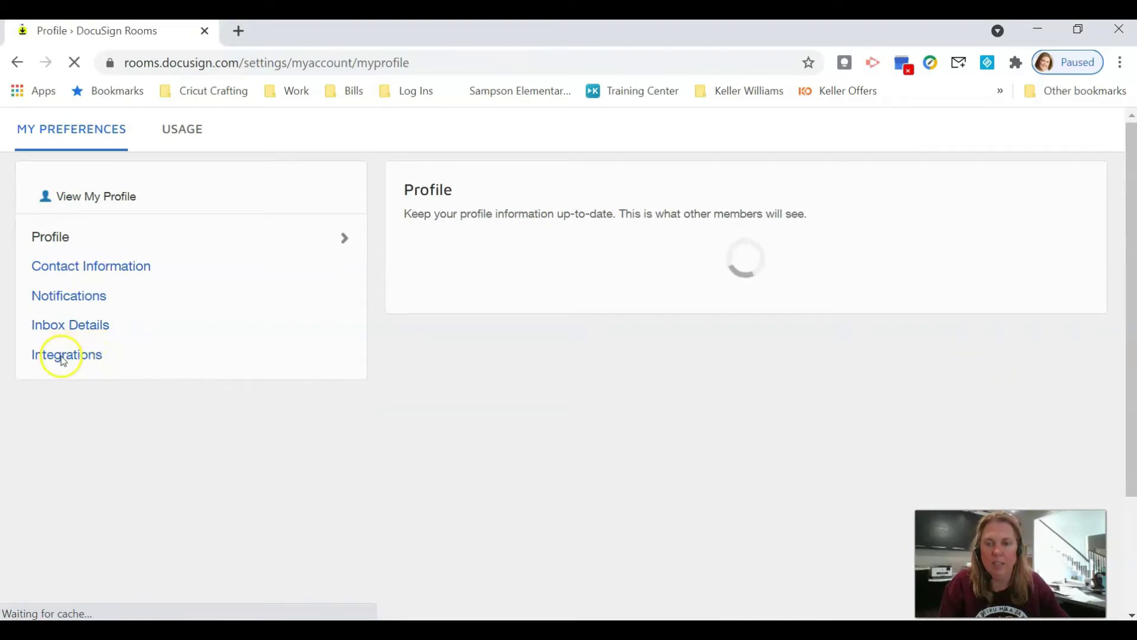
click(71, 360)
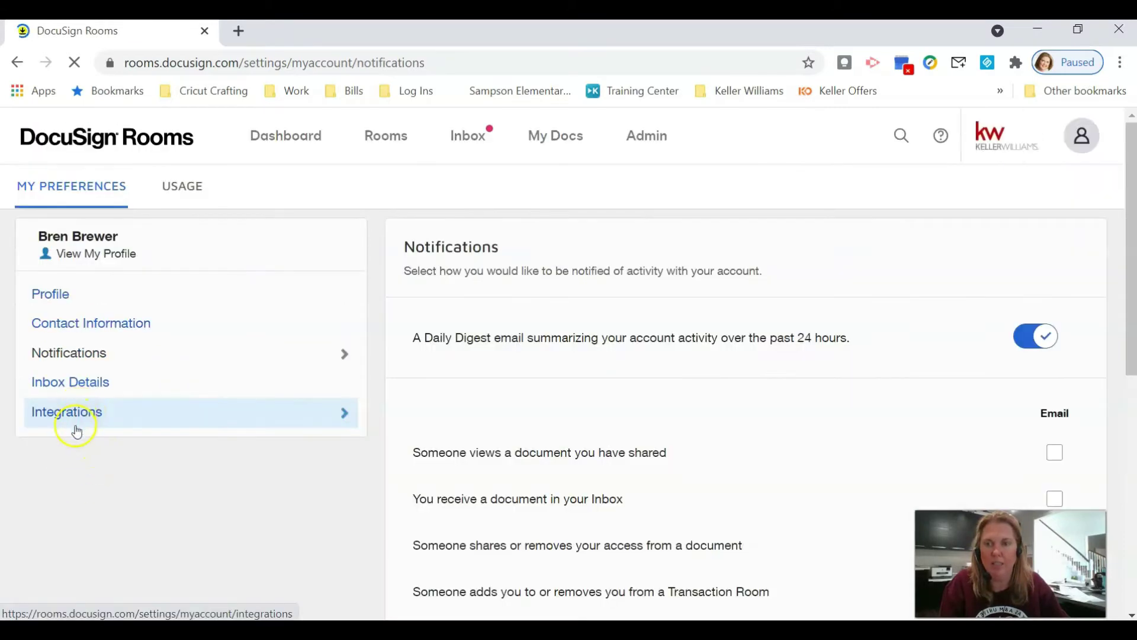
click(77, 427)
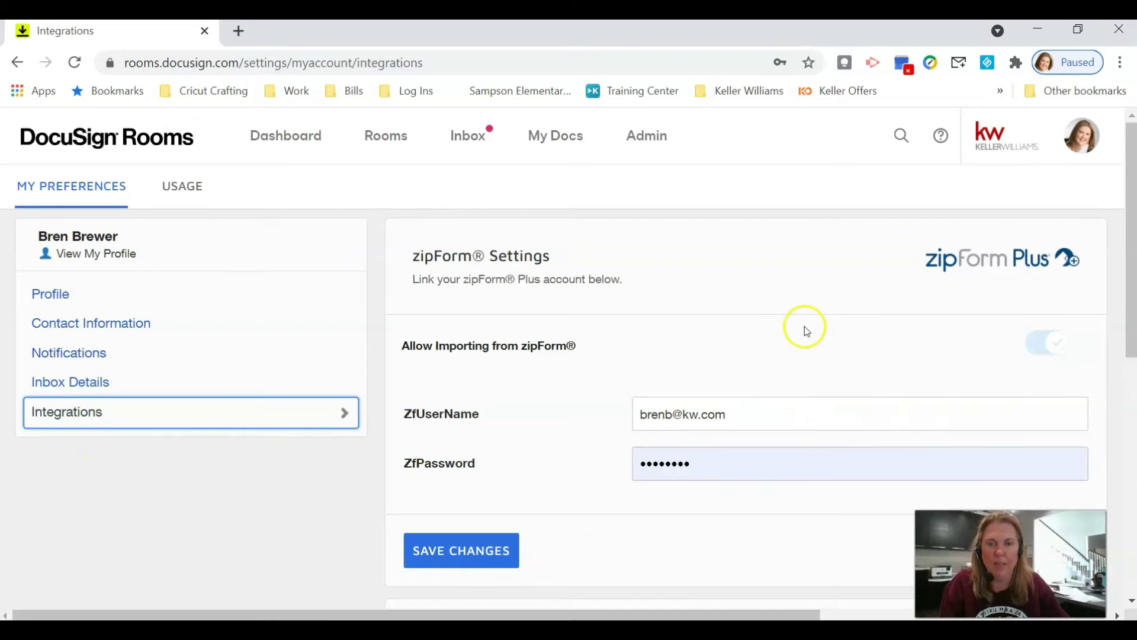
scroll(805, 330, down, 7)
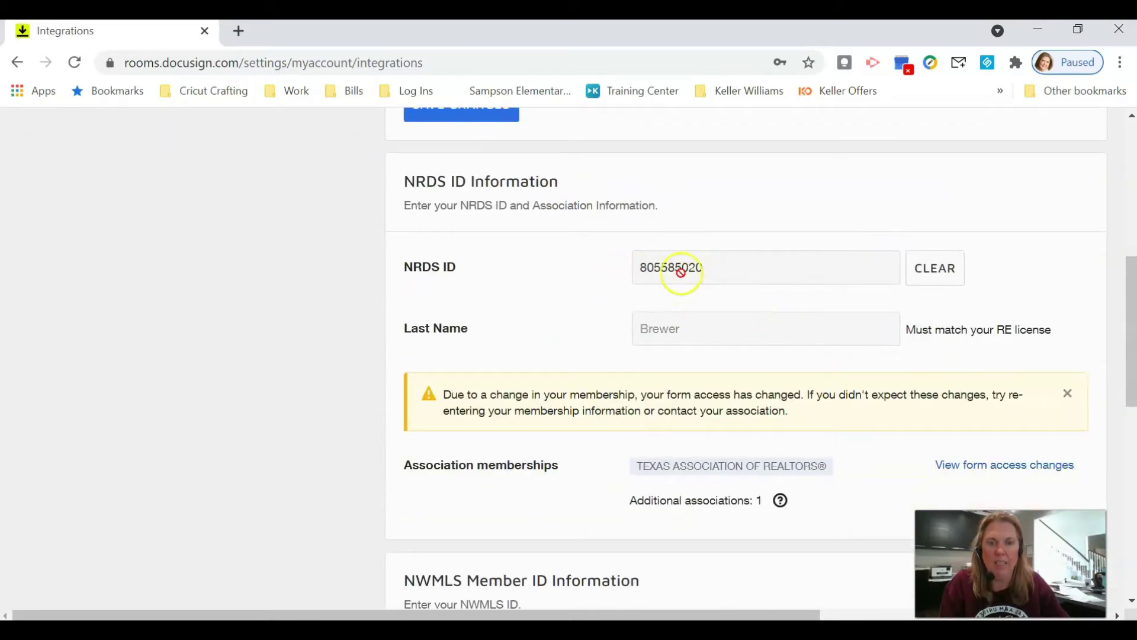
click(935, 277)
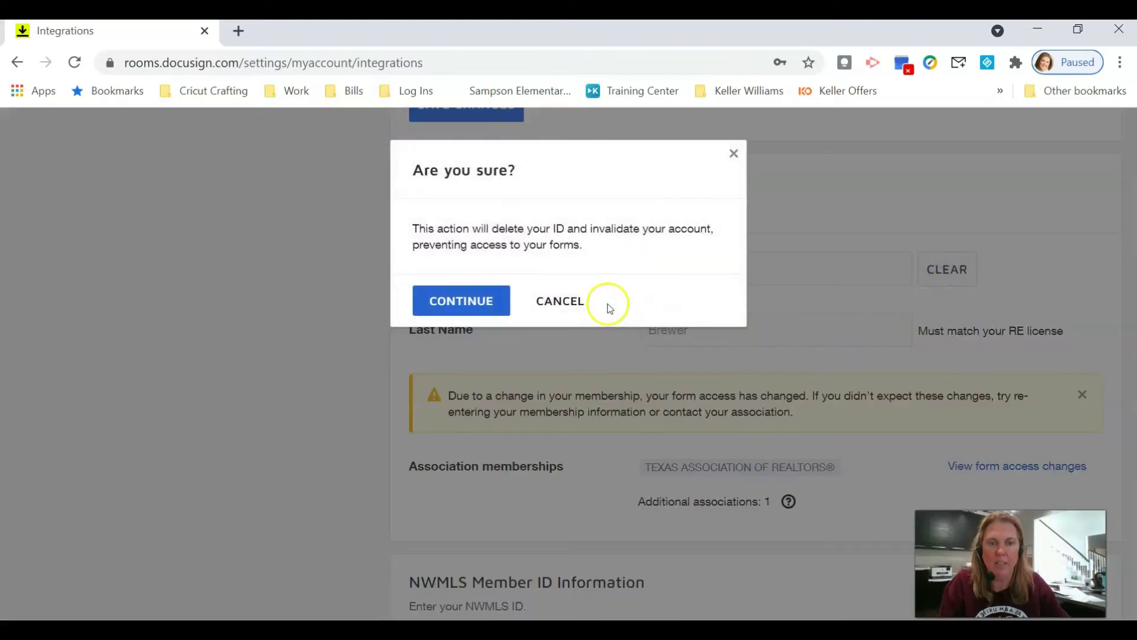
click(474, 302)
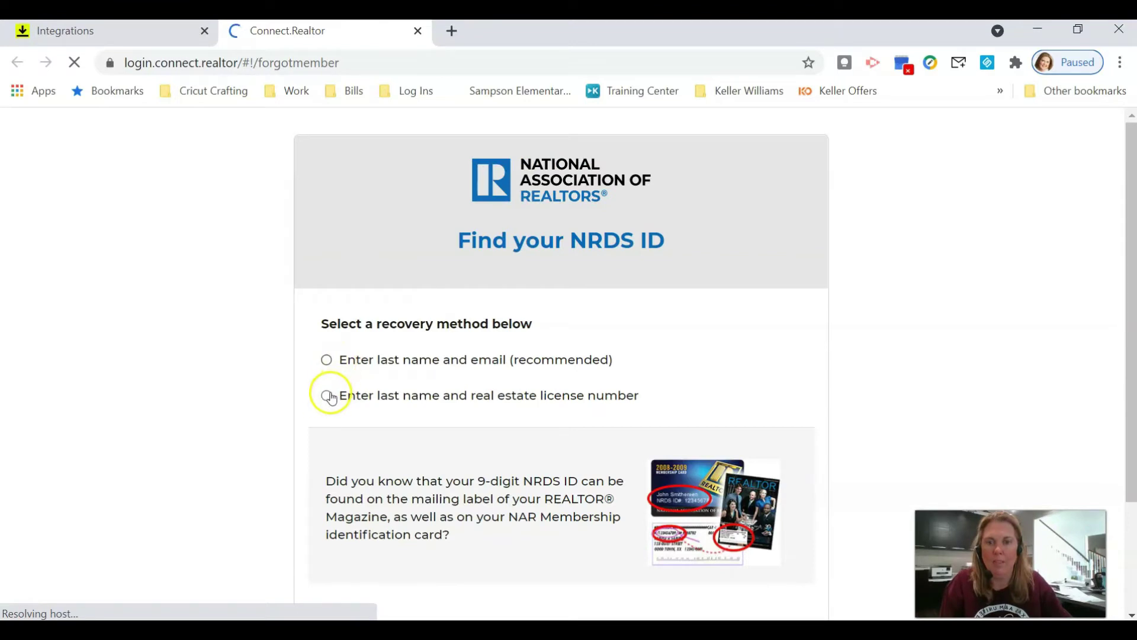
- Look up the NRDS ID by entering the agent's last name and license number
click(327, 396)
click(363, 423)
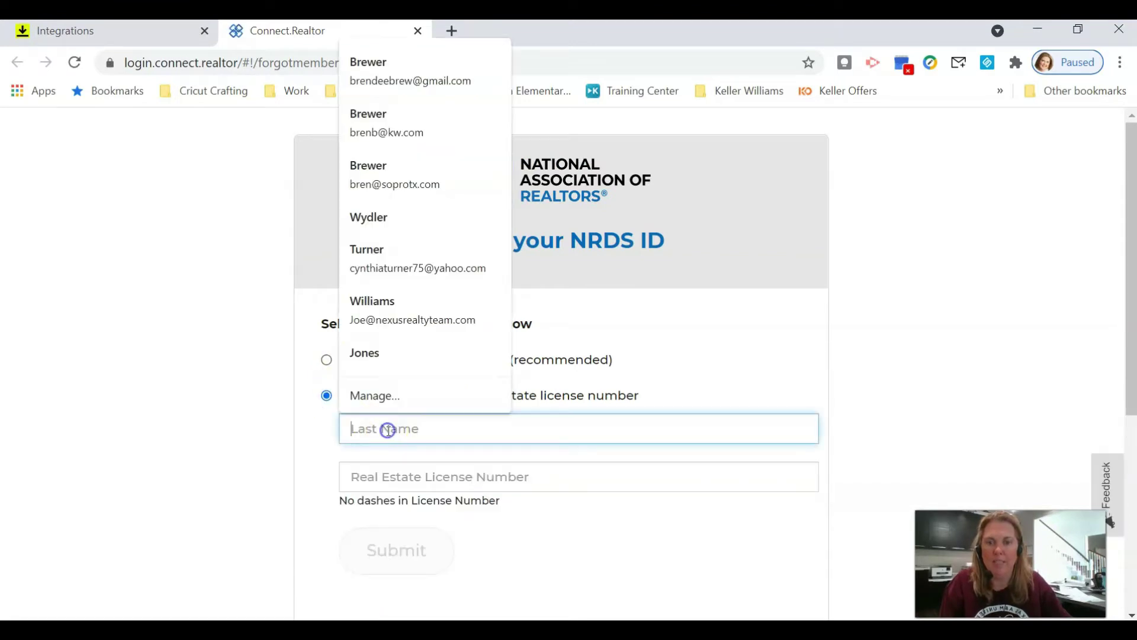
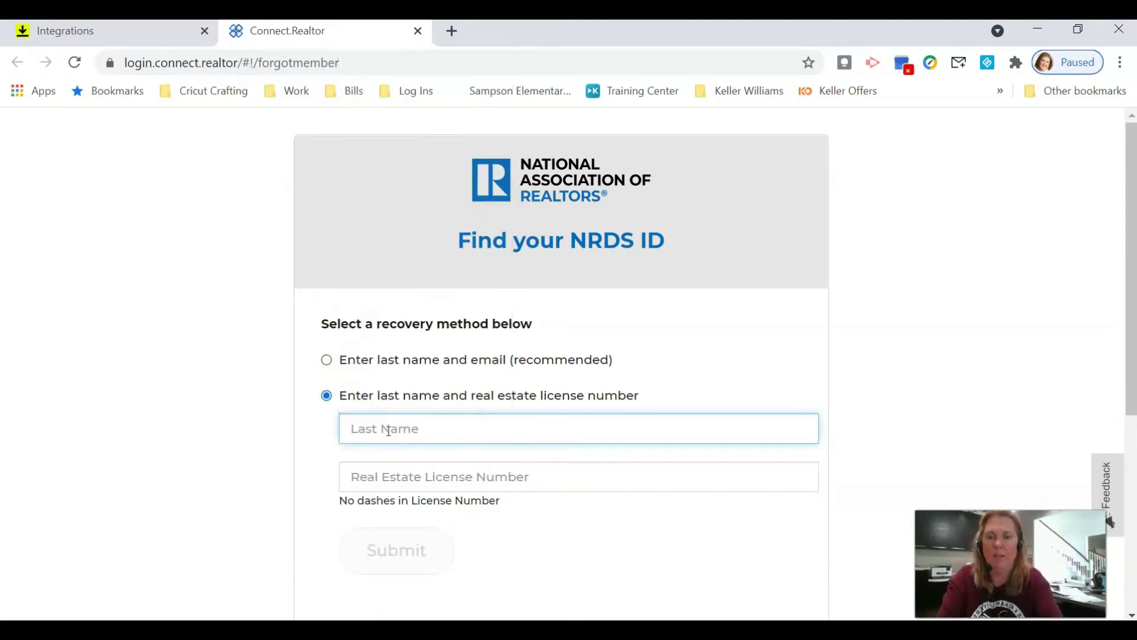
key(Tab)
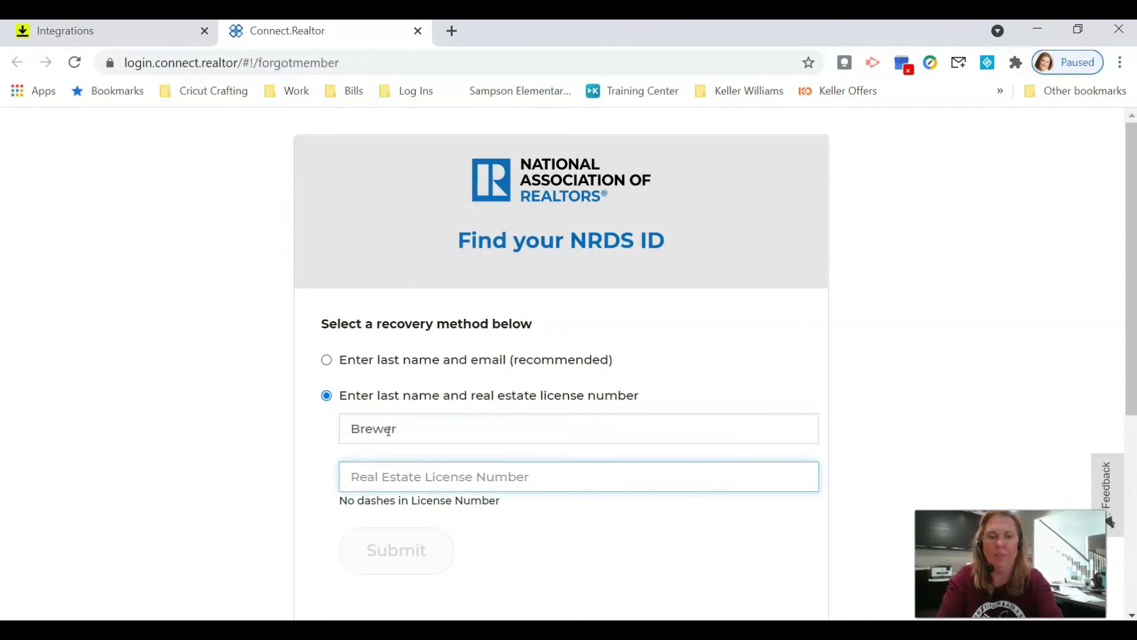
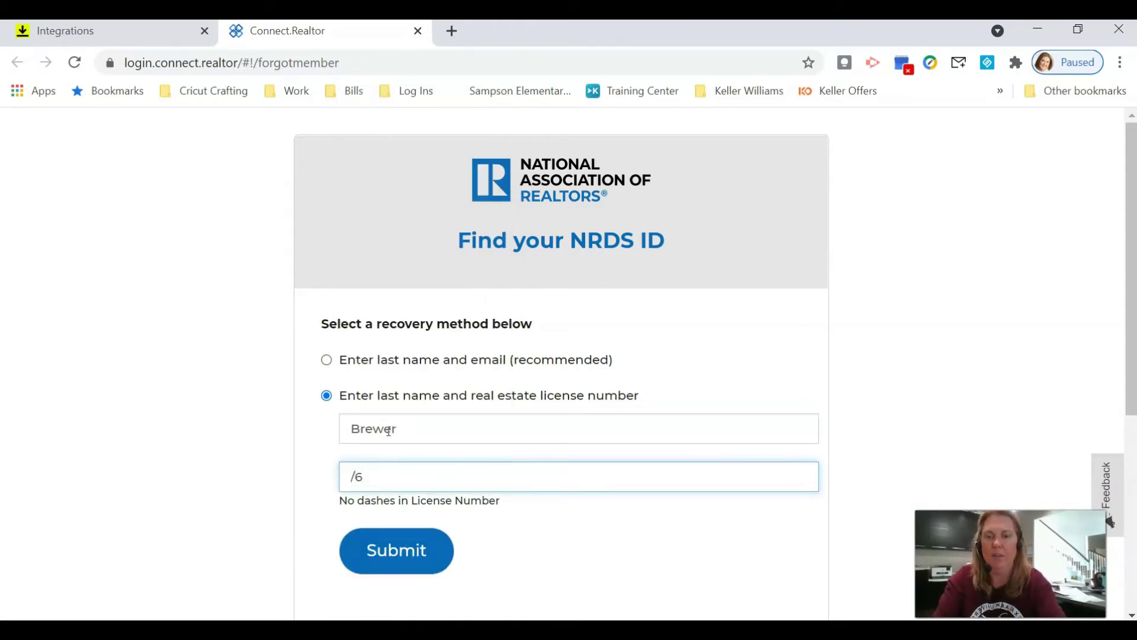
key(BackSpace)
key(BackSpace)
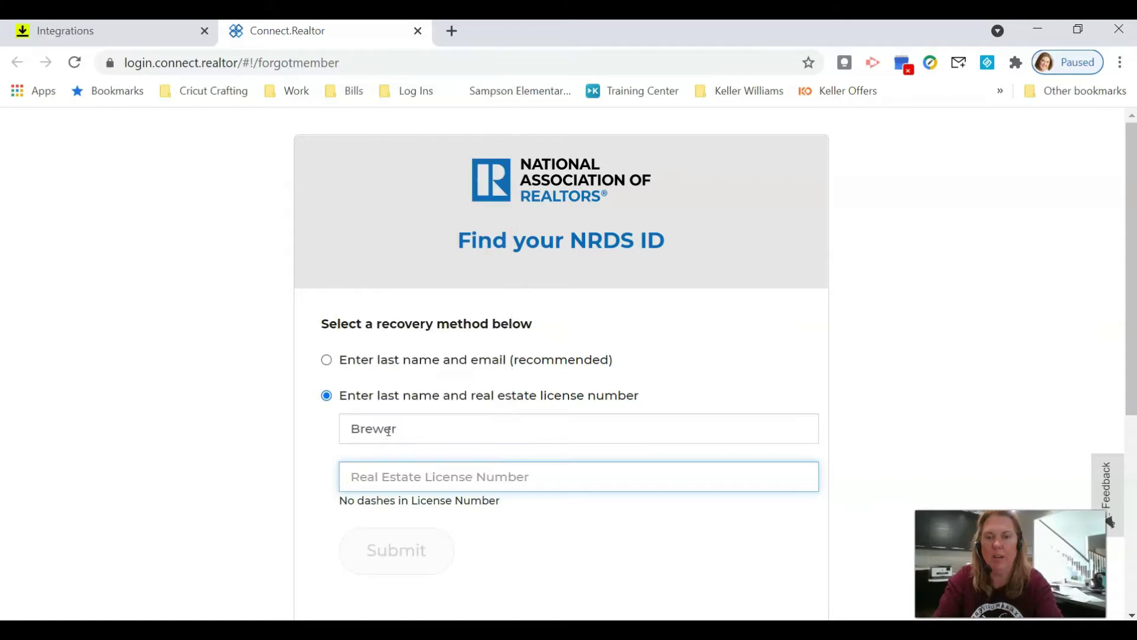
key(BackSpace)
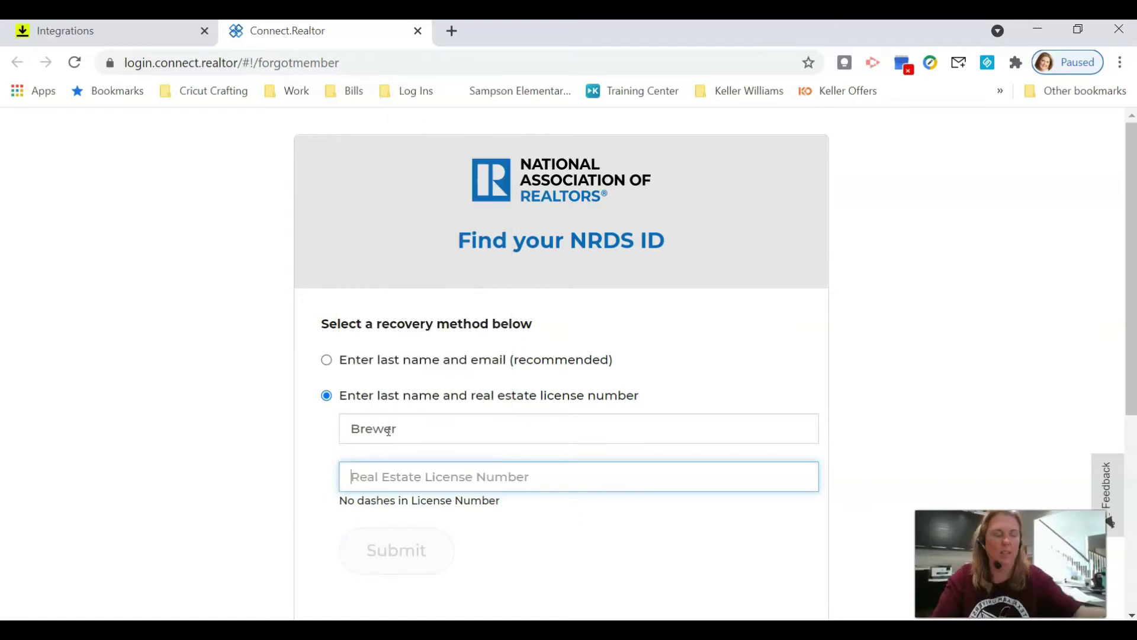
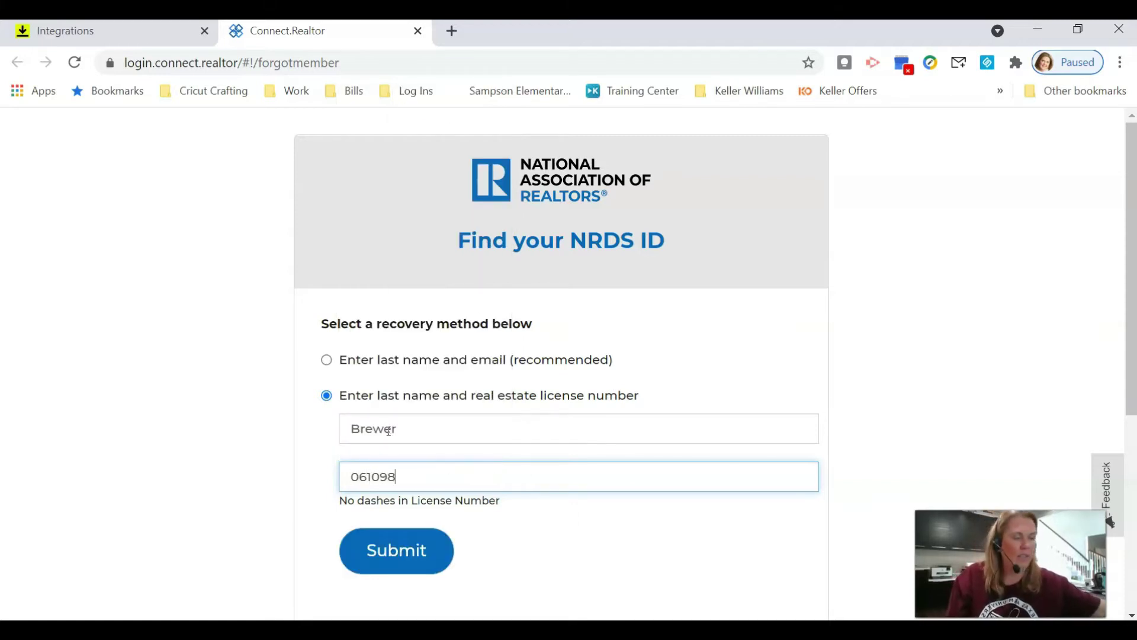
click(400, 552)
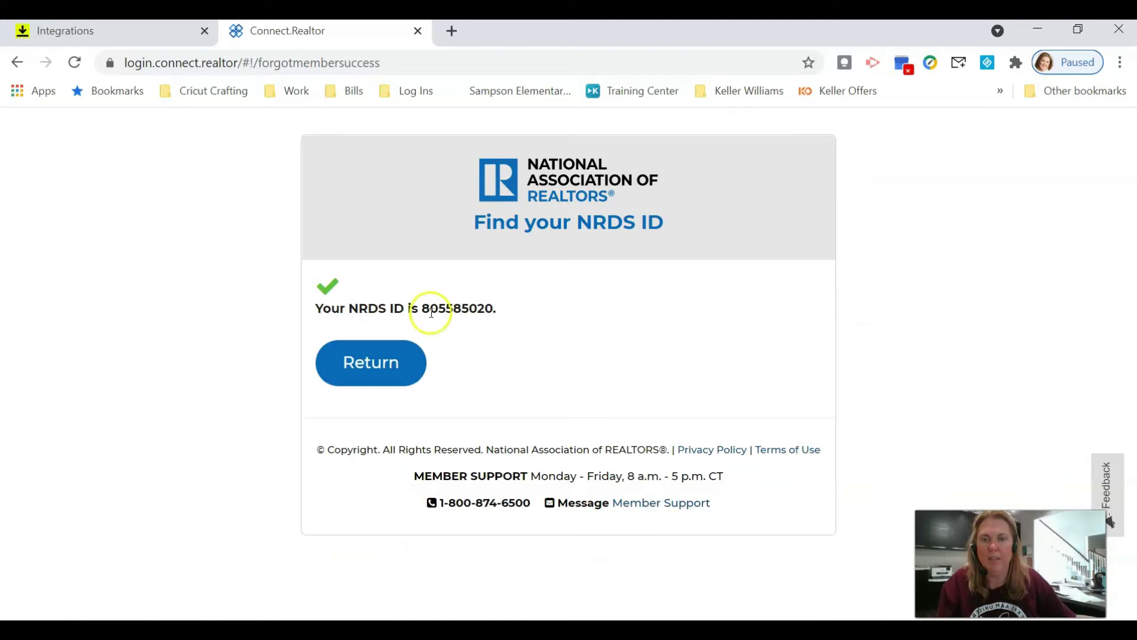
- Copy the returned NRDS ID and leave the result page
drag(424, 308, 480, 306)
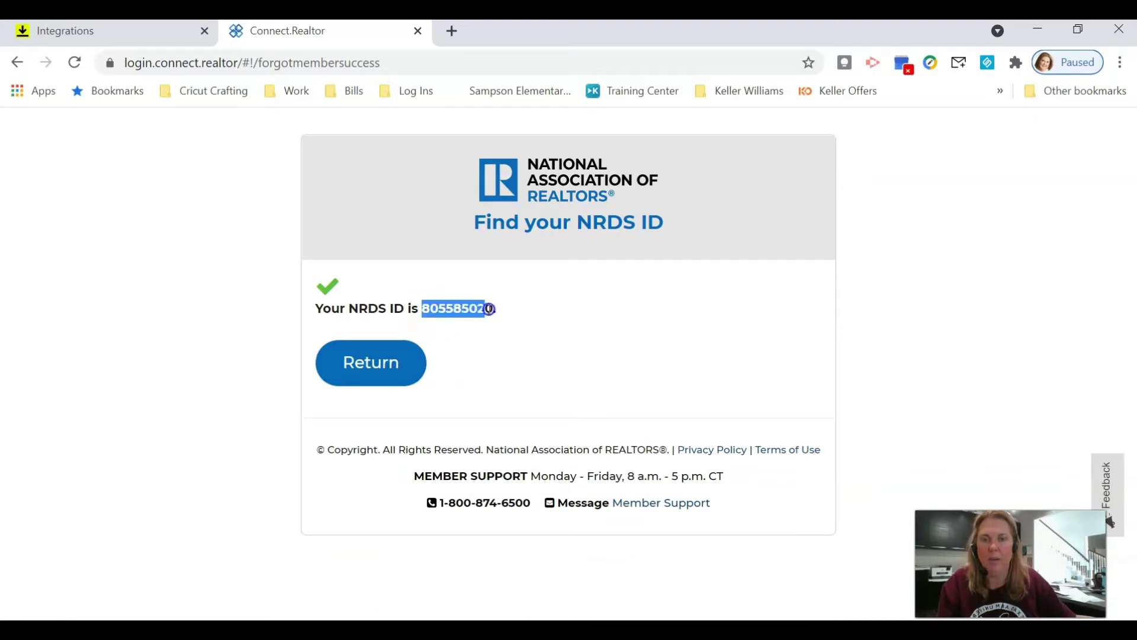
right_click(490, 309)
click(510, 322)
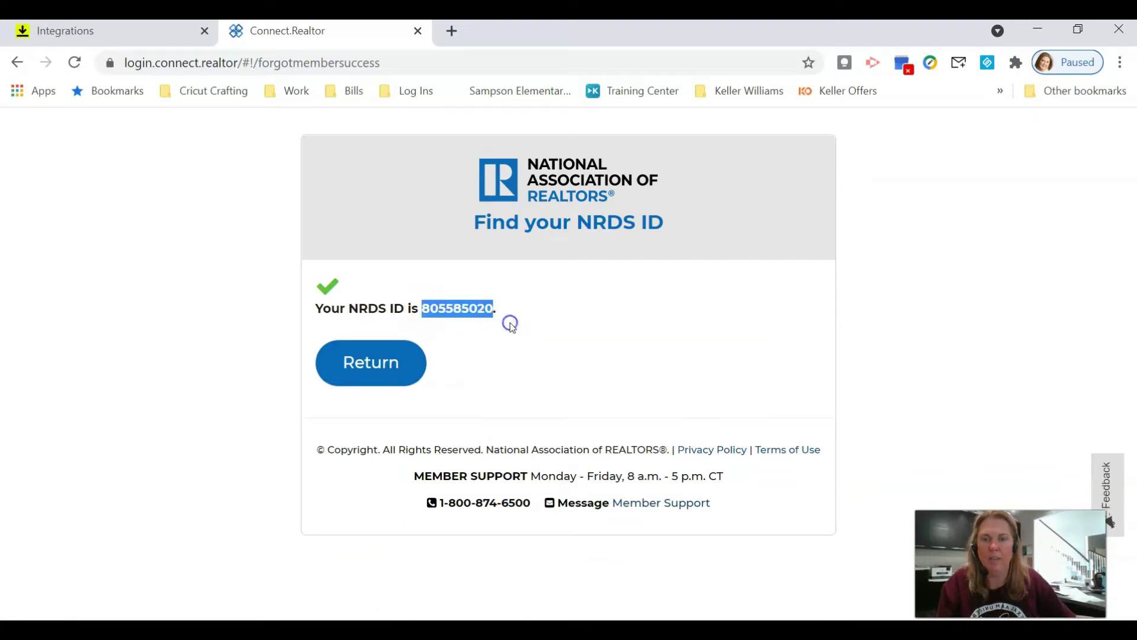
click(382, 368)
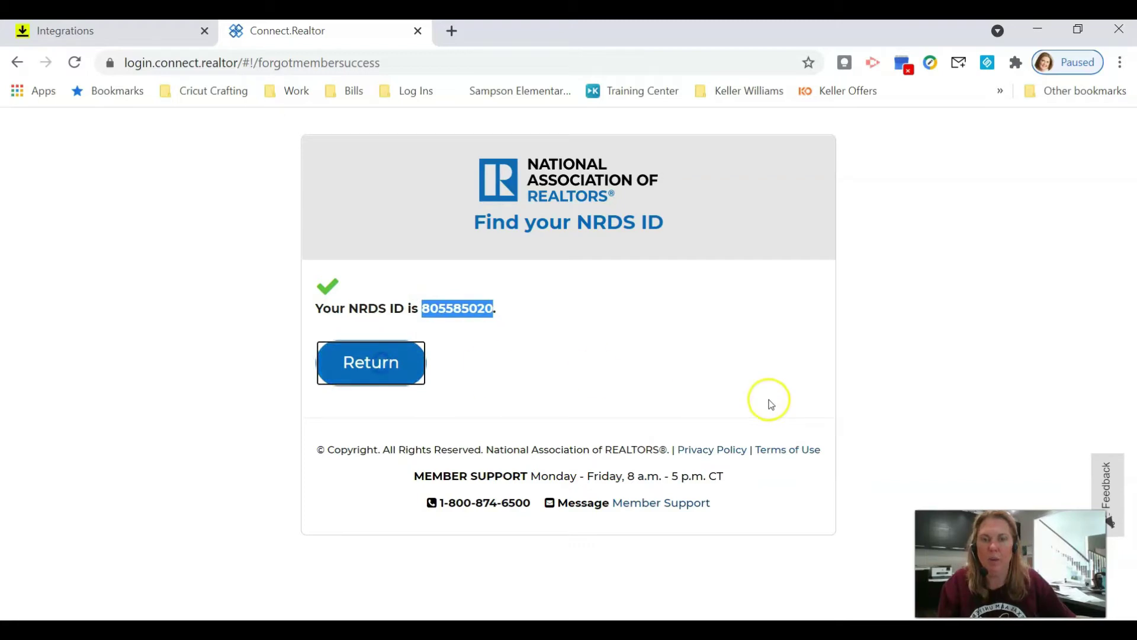
- Paste the copied NRDS ID into the empty NRDS ID field on the Integrations page
click(116, 30)
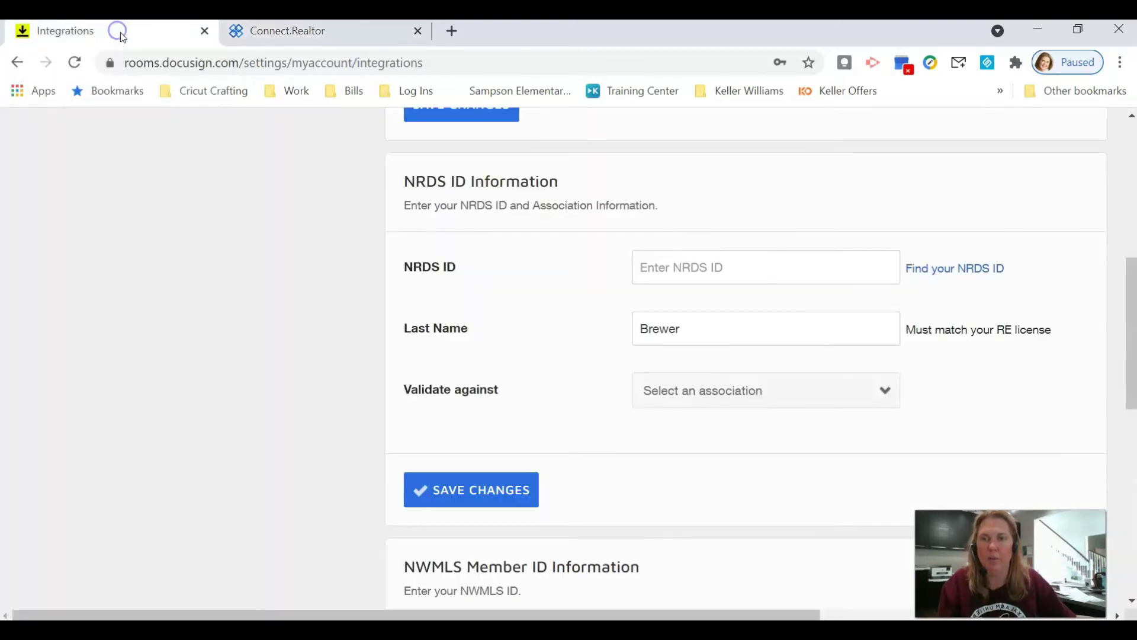
click(718, 271)
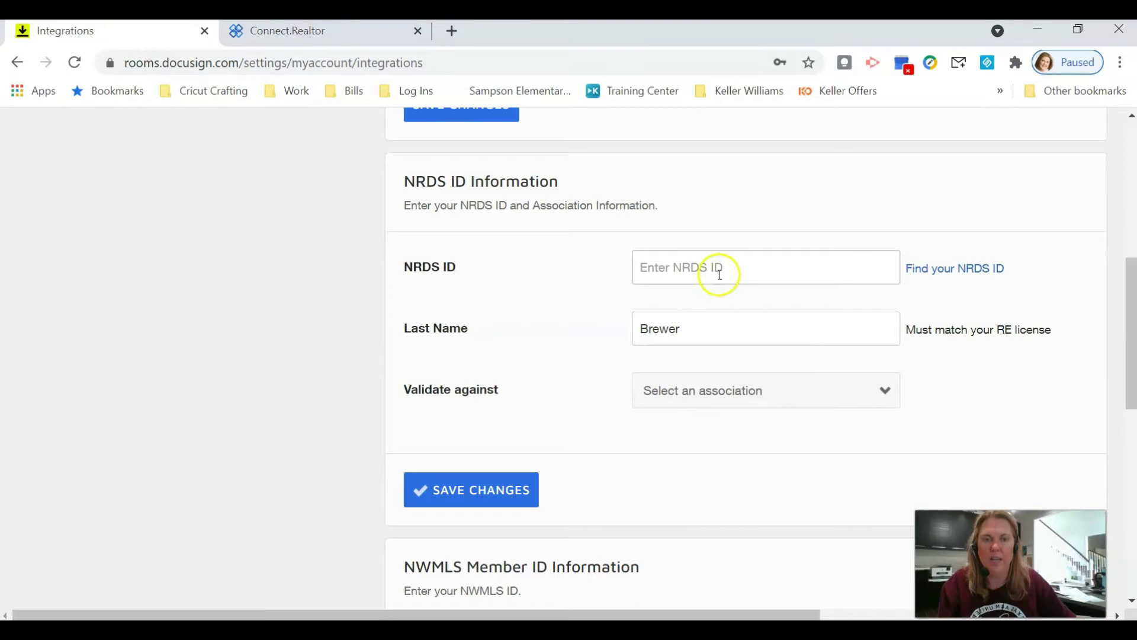
right_click(718, 266)
click(764, 409)
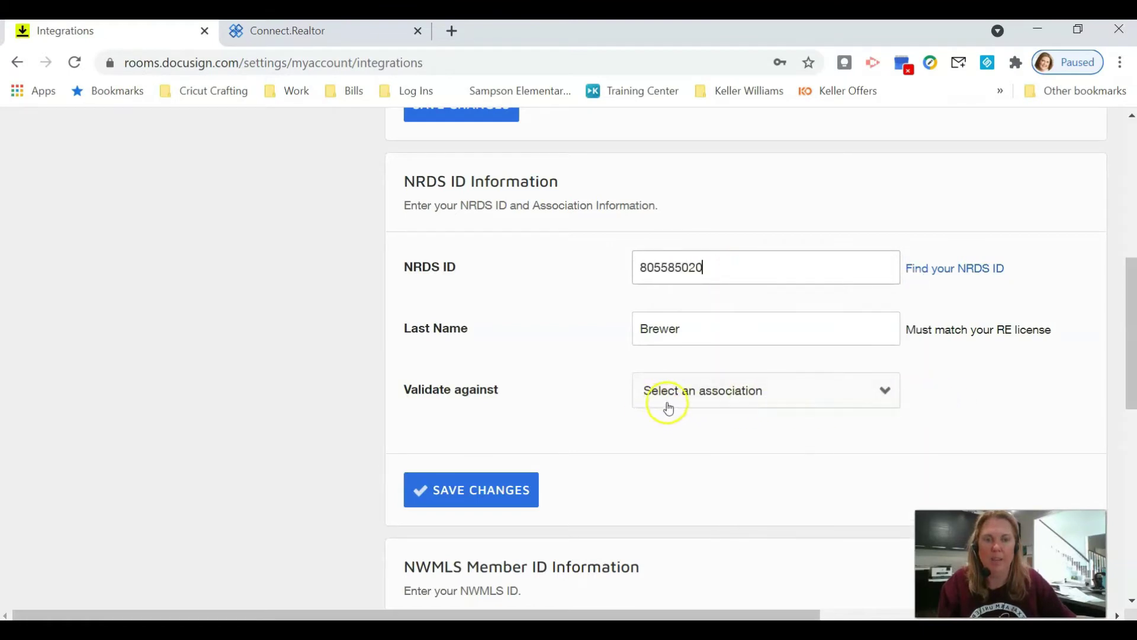
- Validate against TEXAS ASSOCIATION OF REALTORS® and save the integration changes
click(730, 395)
click(751, 248)
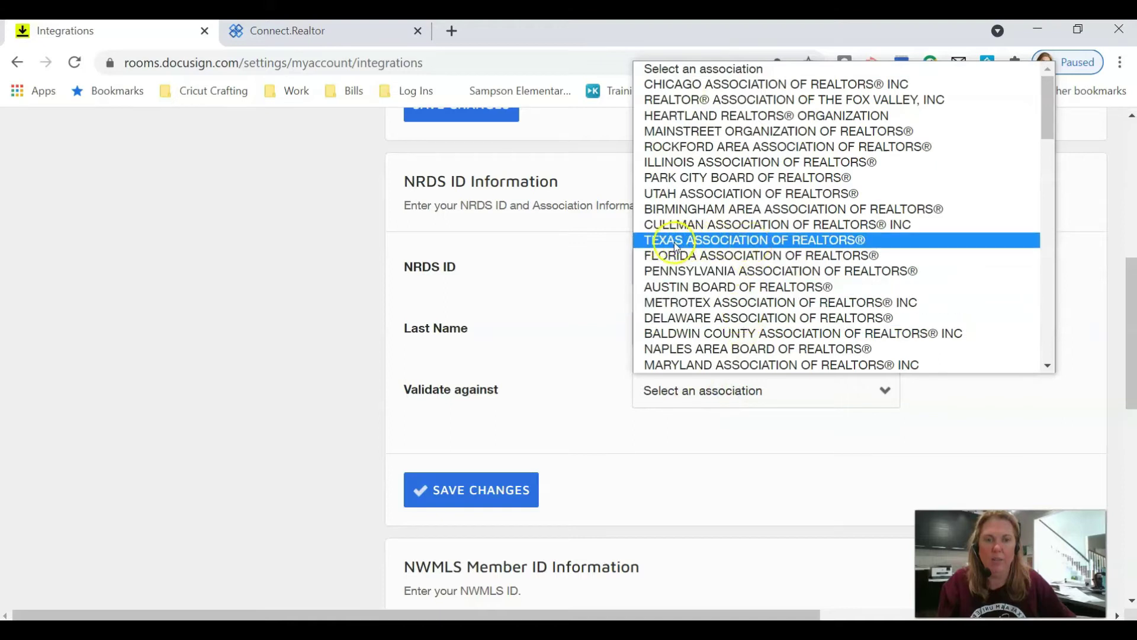
click(733, 244)
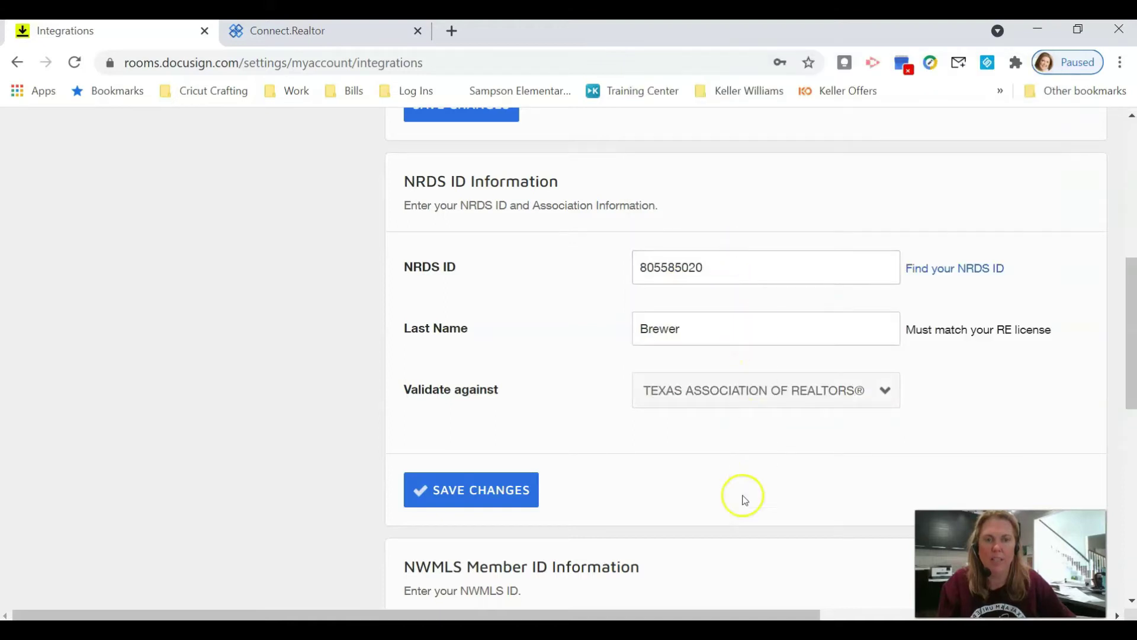
click(465, 491)
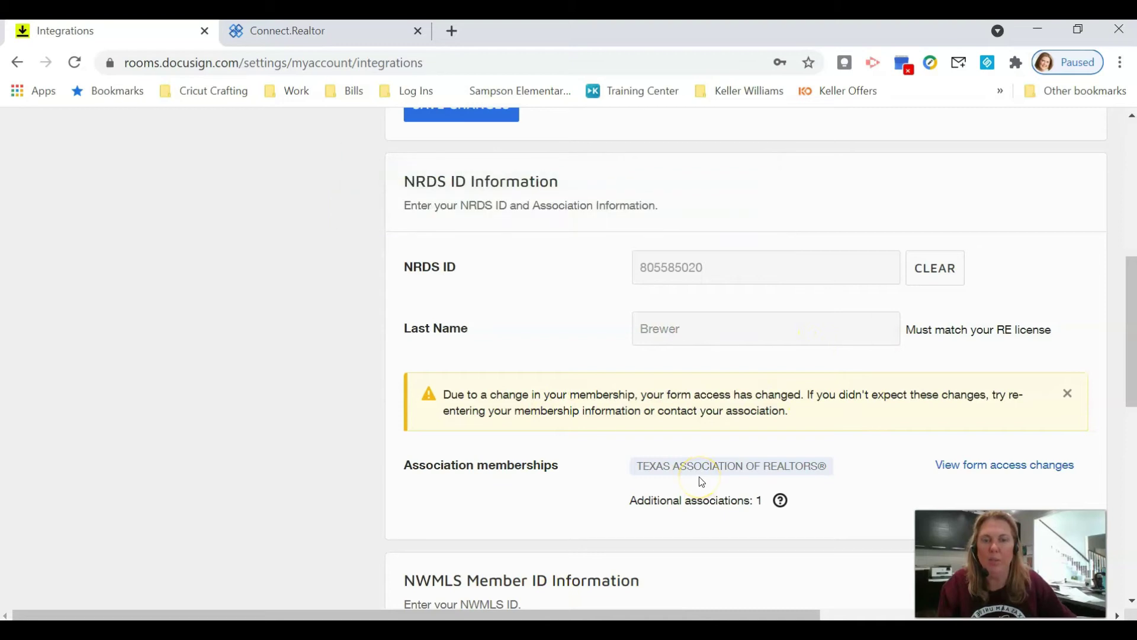
scroll(542, 354, up, 8)
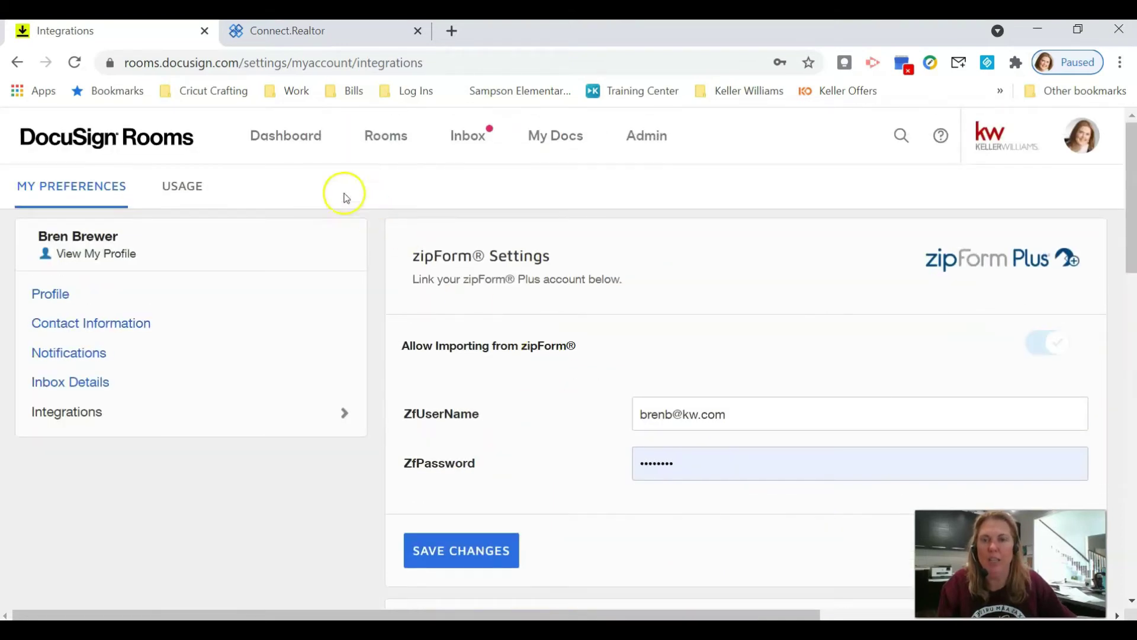
- Go through Rooms and Dashboard to the recently viewed Test Room for Advanced Docusing 5/11/2021
click(383, 143)
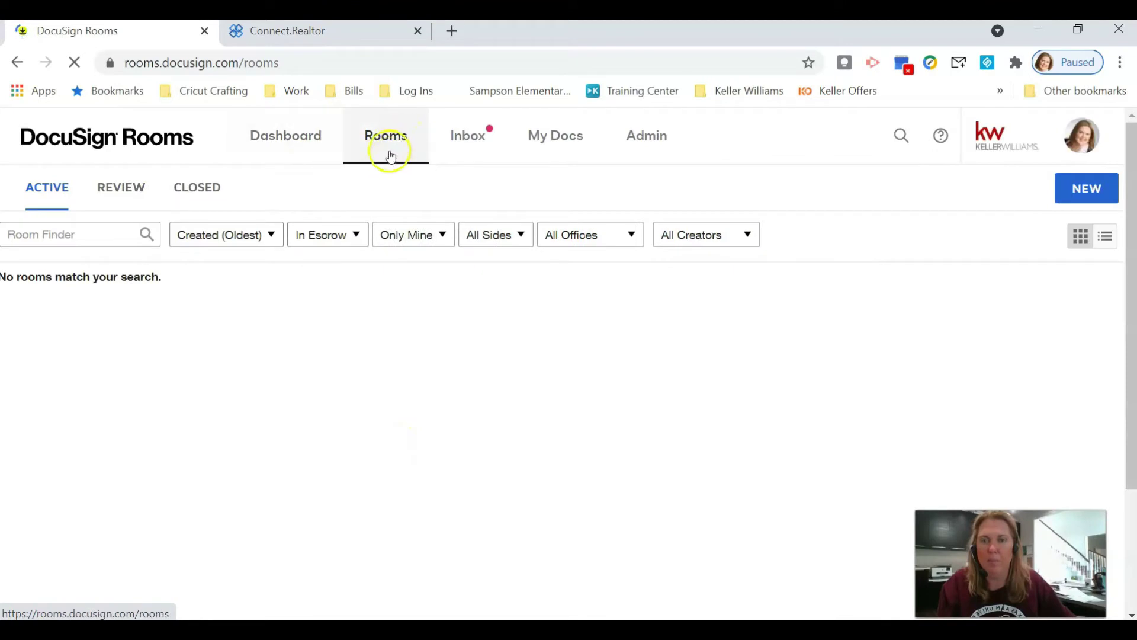
click(290, 146)
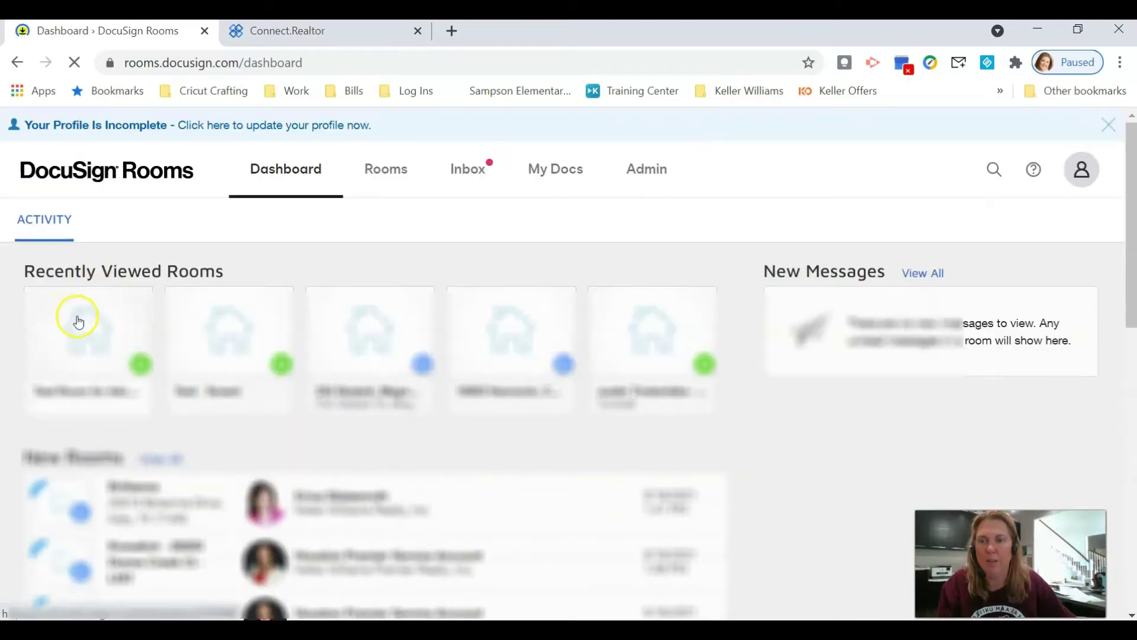
click(81, 322)
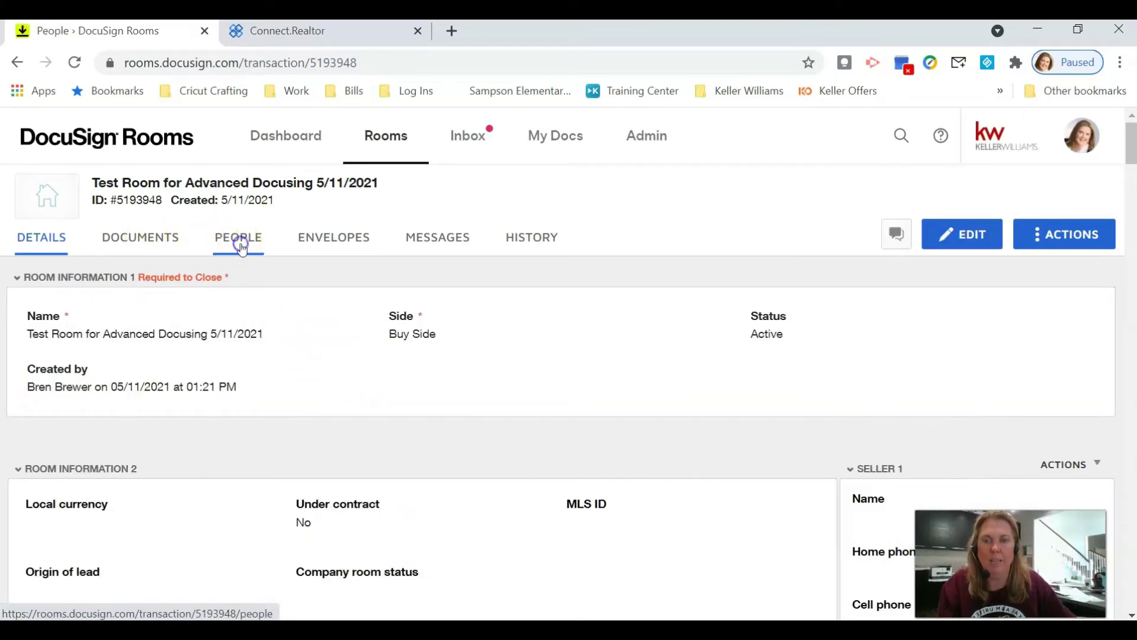
- Invite the first seller from the suggested contact as a List Side client
click(240, 239)
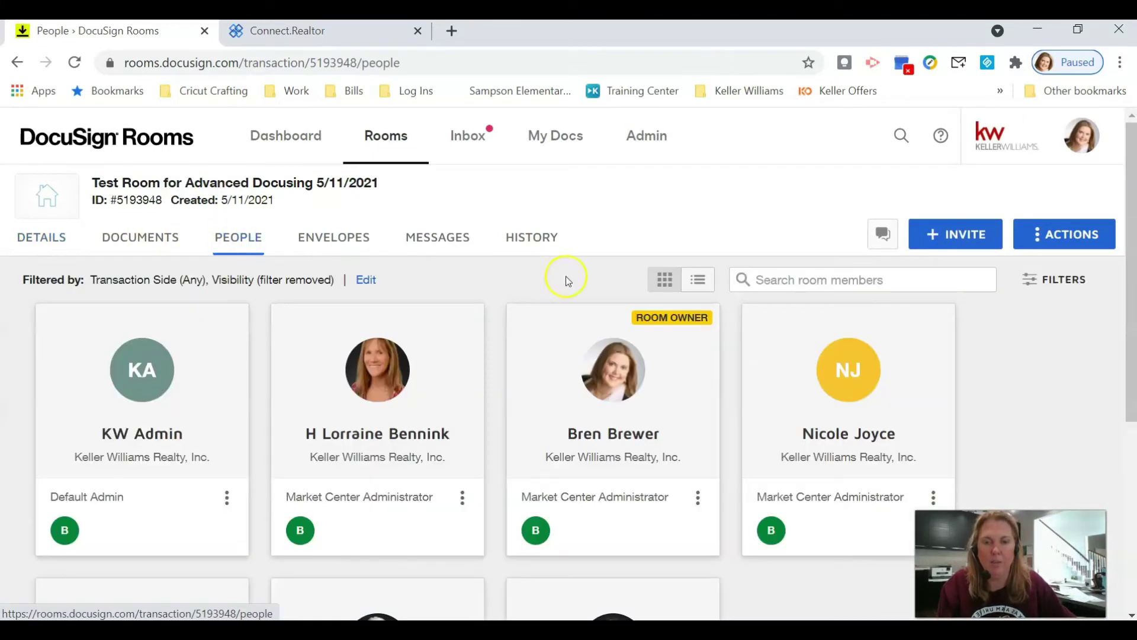
click(945, 233)
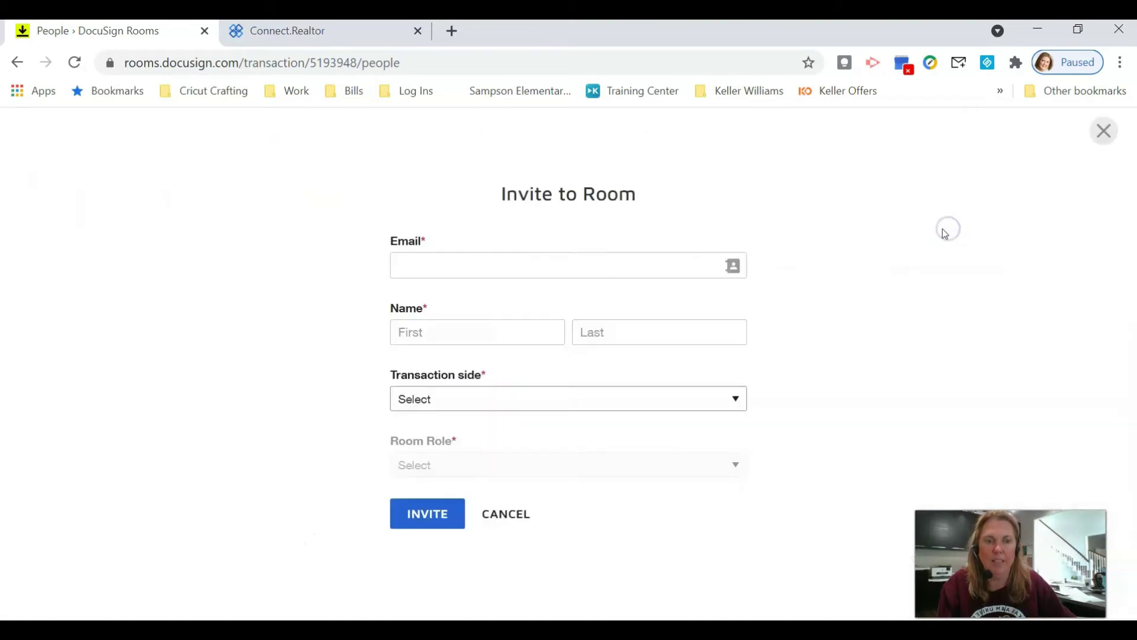
click(535, 266)
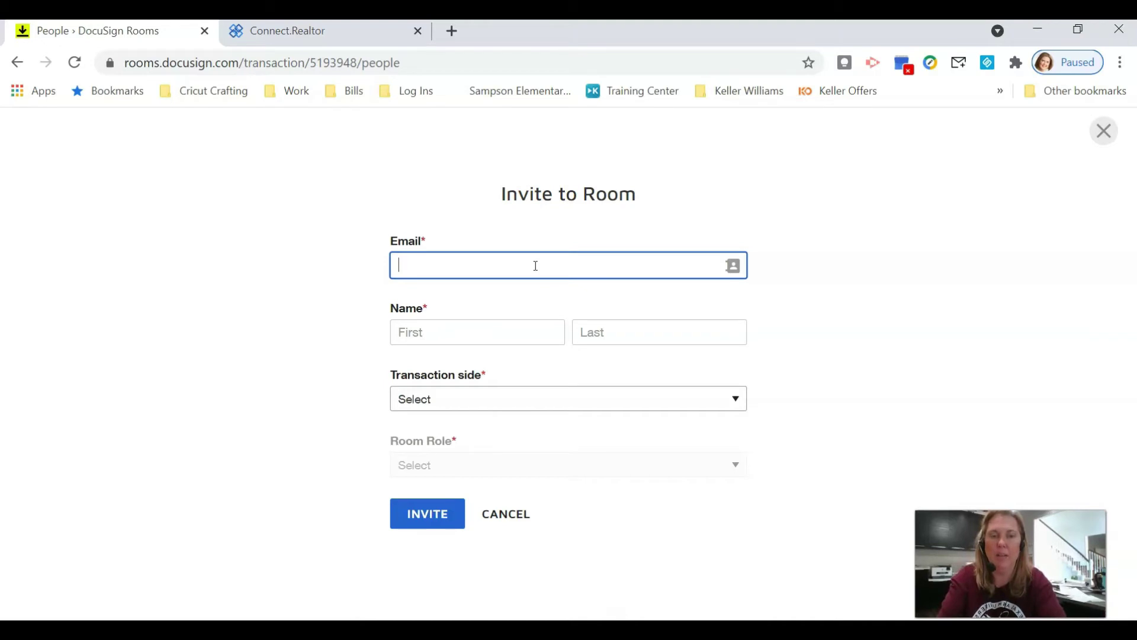
click(1105, 131)
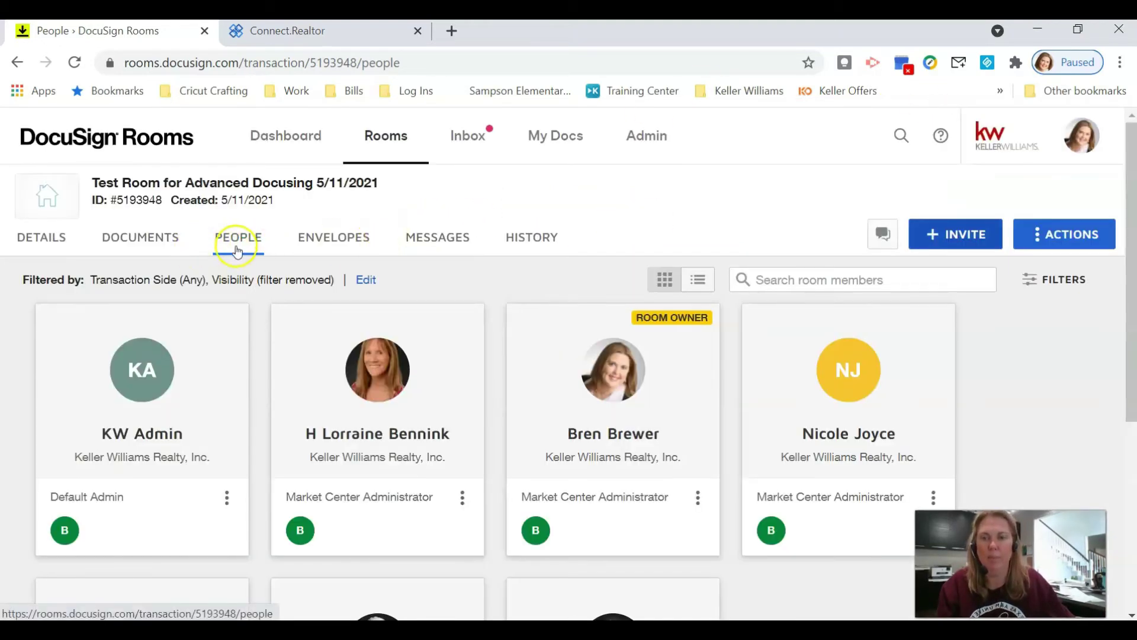
click(975, 233)
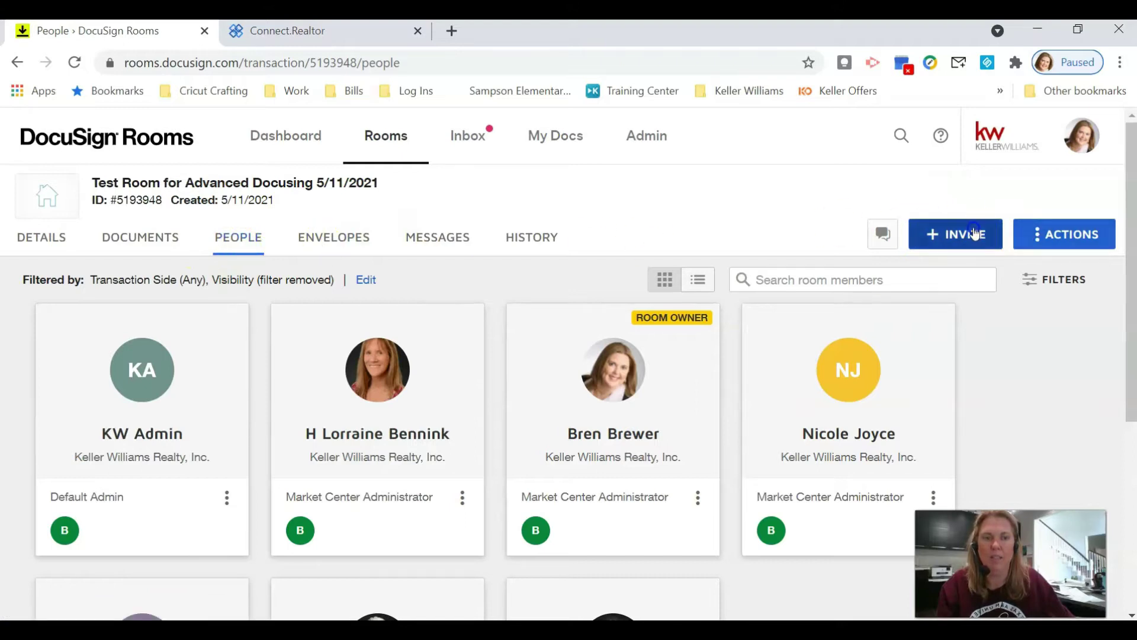
click(600, 267)
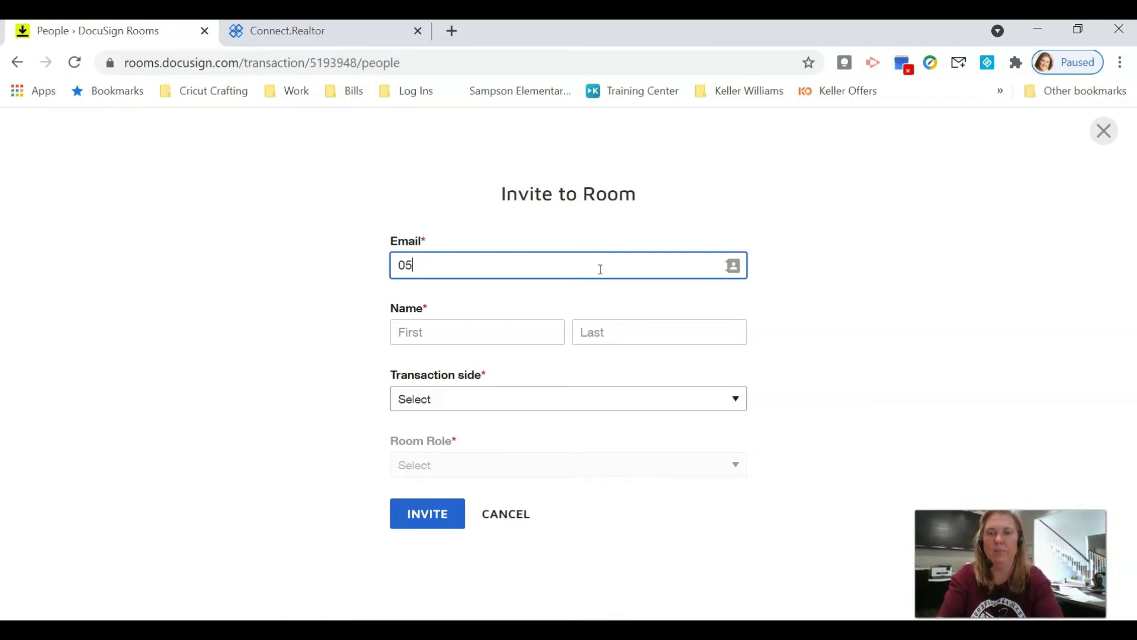
text(mickeymou)
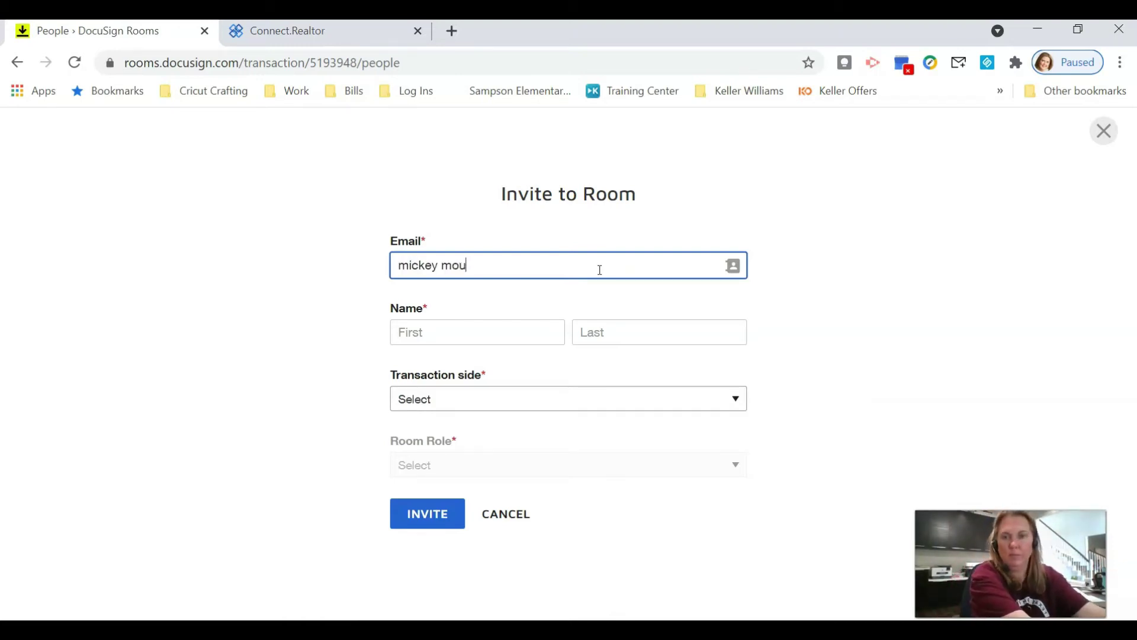
key(Down)
key(Return)
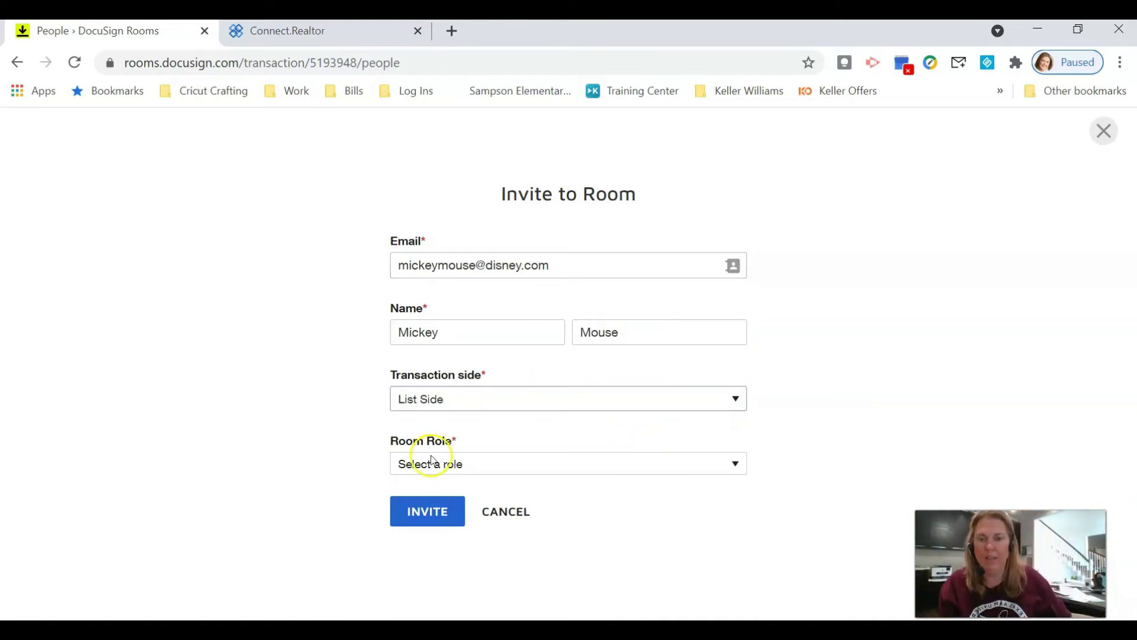
click(431, 463)
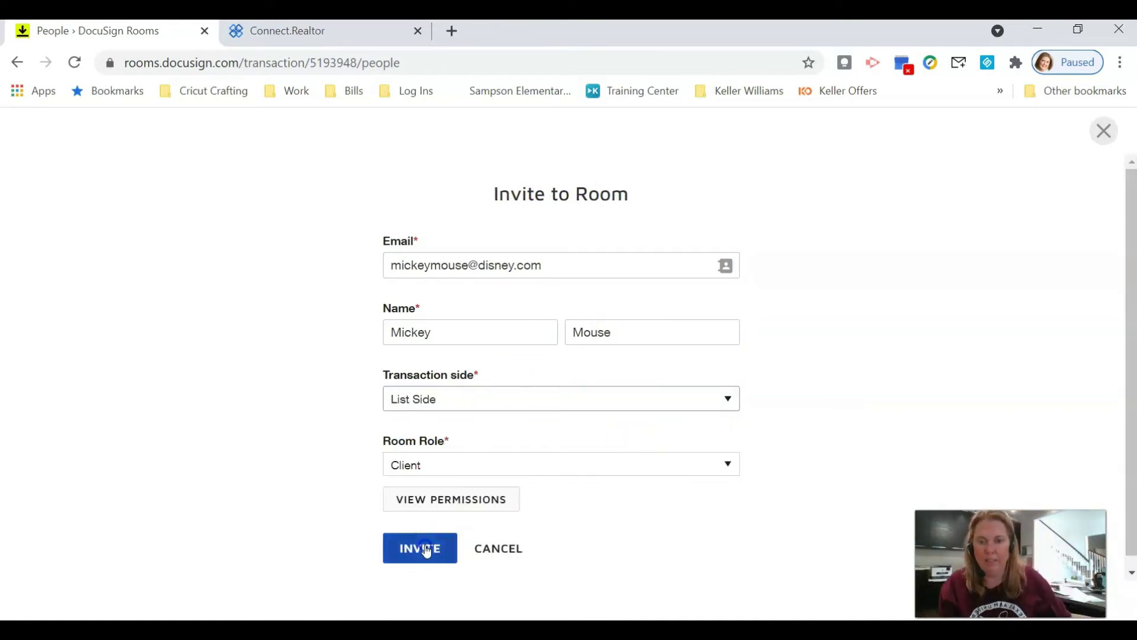
click(422, 547)
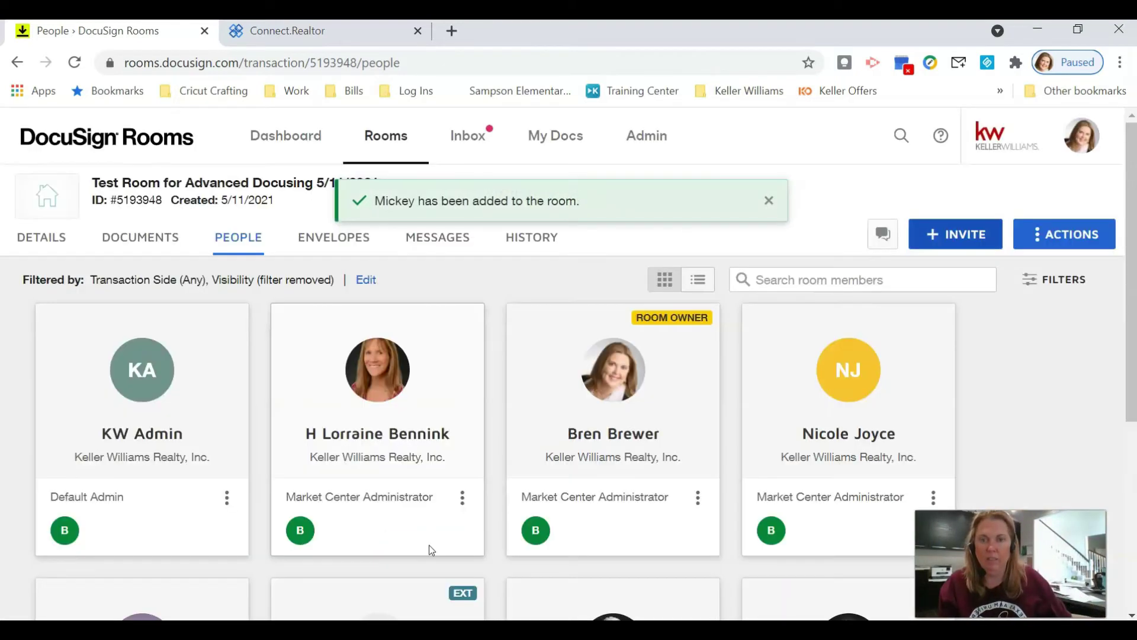
- Invite the second seller with their email, first and last name as a List Side client
click(922, 237)
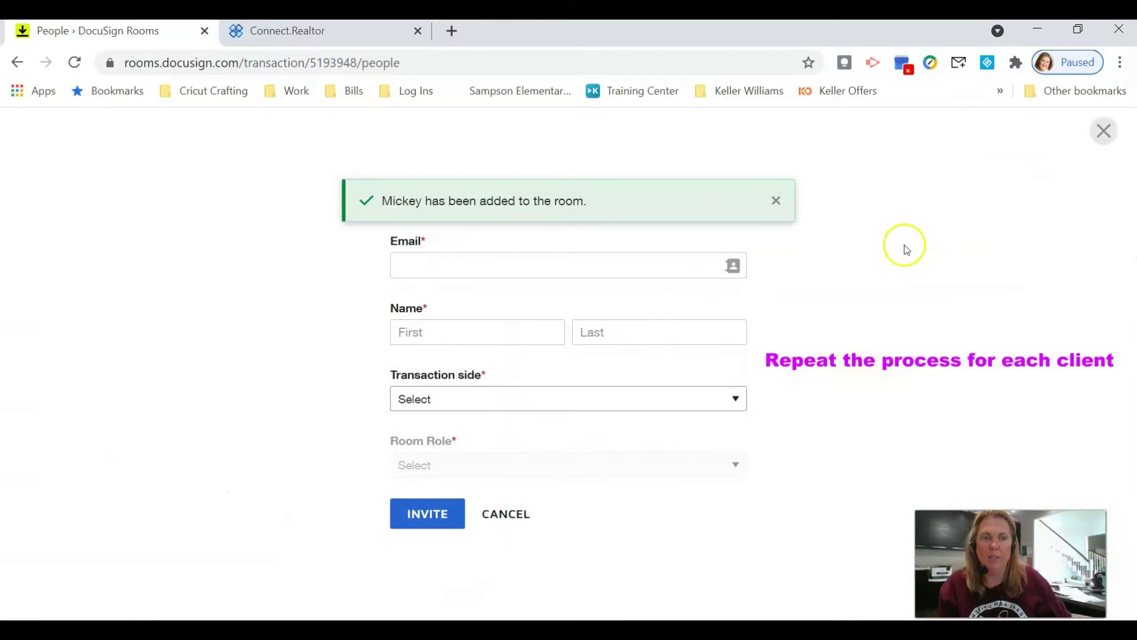
click(556, 265)
text(minniemouse@disney.com)
key(Tab)
text(Minnie)
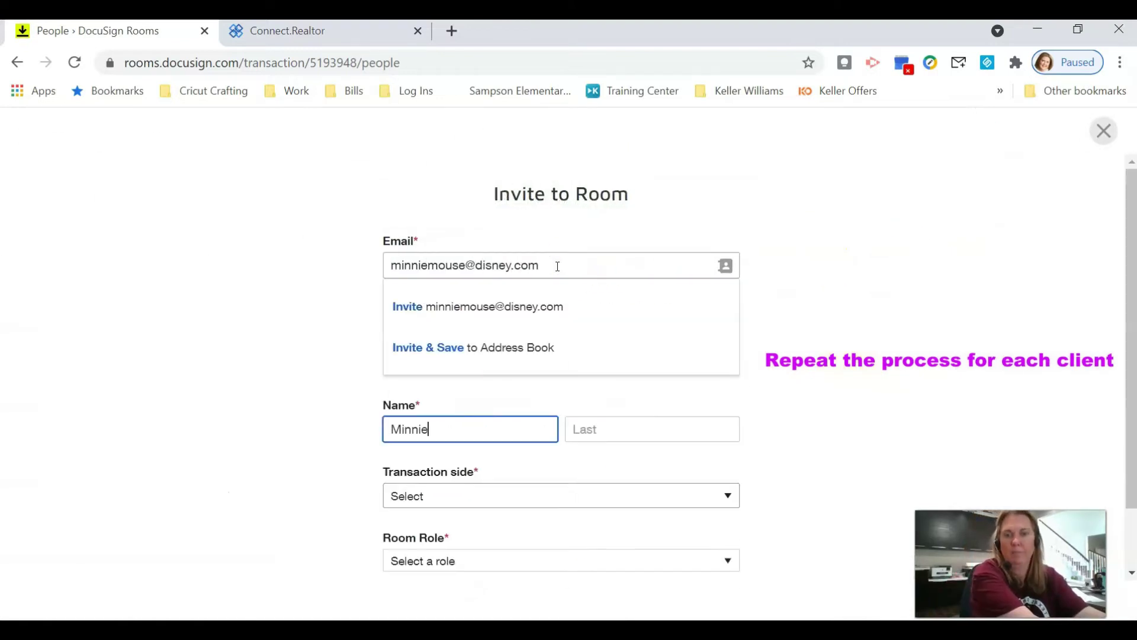
key(Tab)
text(Mouse)
key(Tab)
key(l)
scroll(942, 444, down, 2)
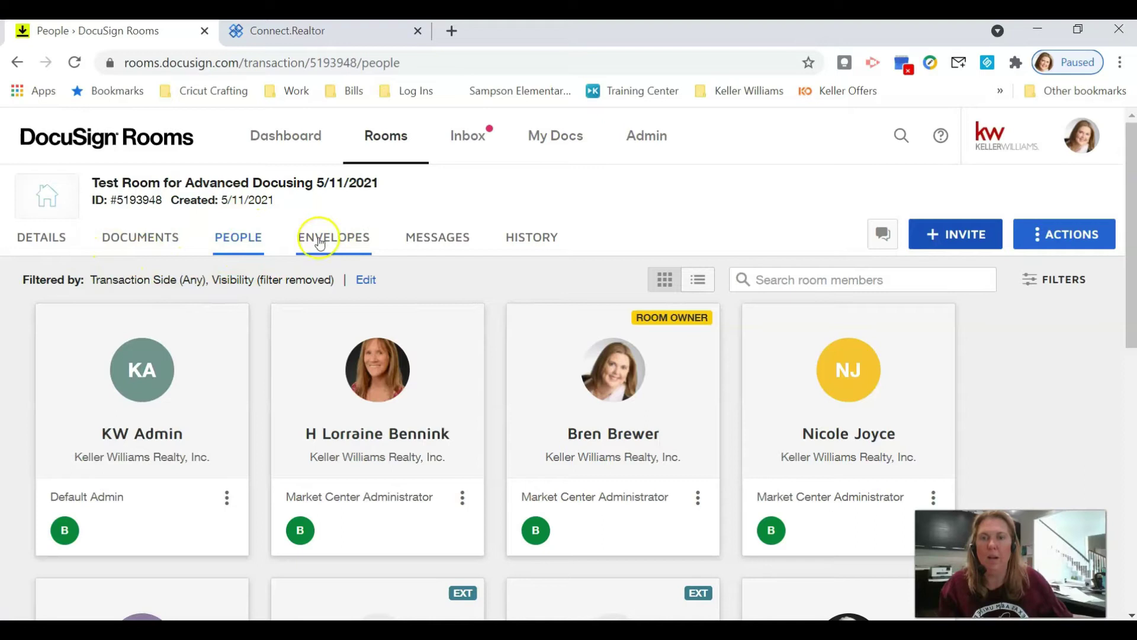
- From the room's Documents, add from DocuSign Forms and choose the TXR - Texas Association library
click(147, 241)
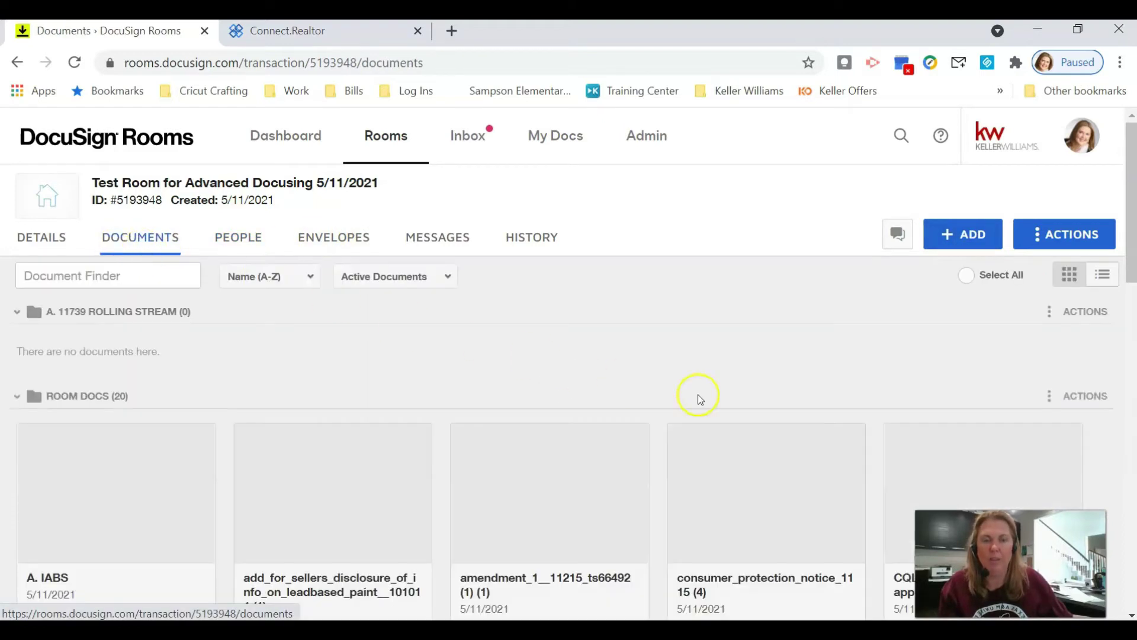
click(968, 240)
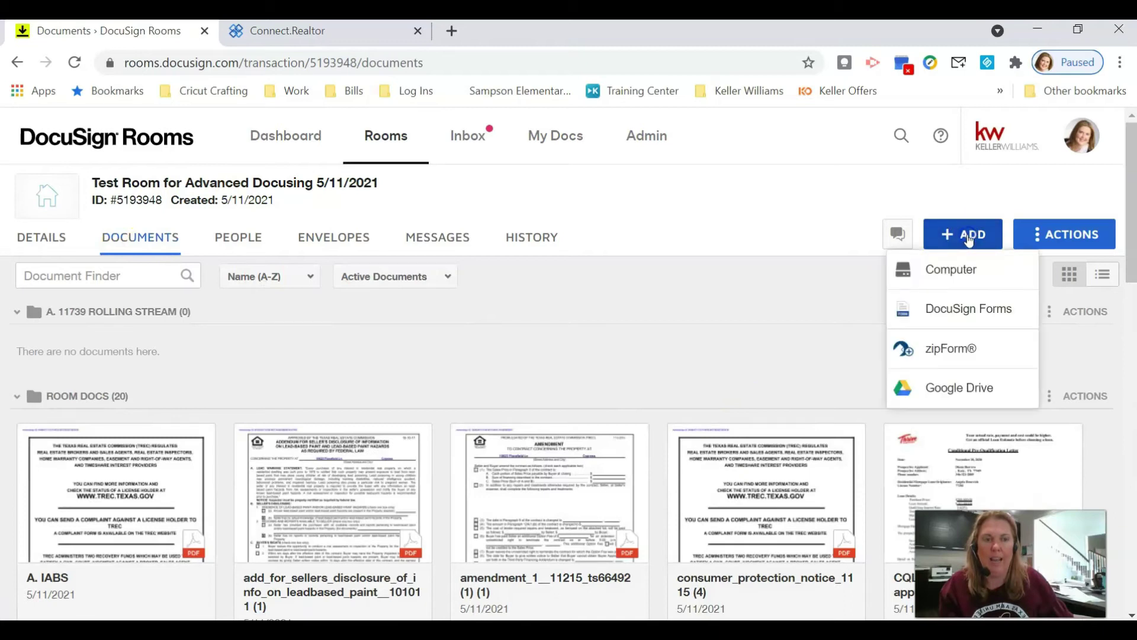
click(969, 310)
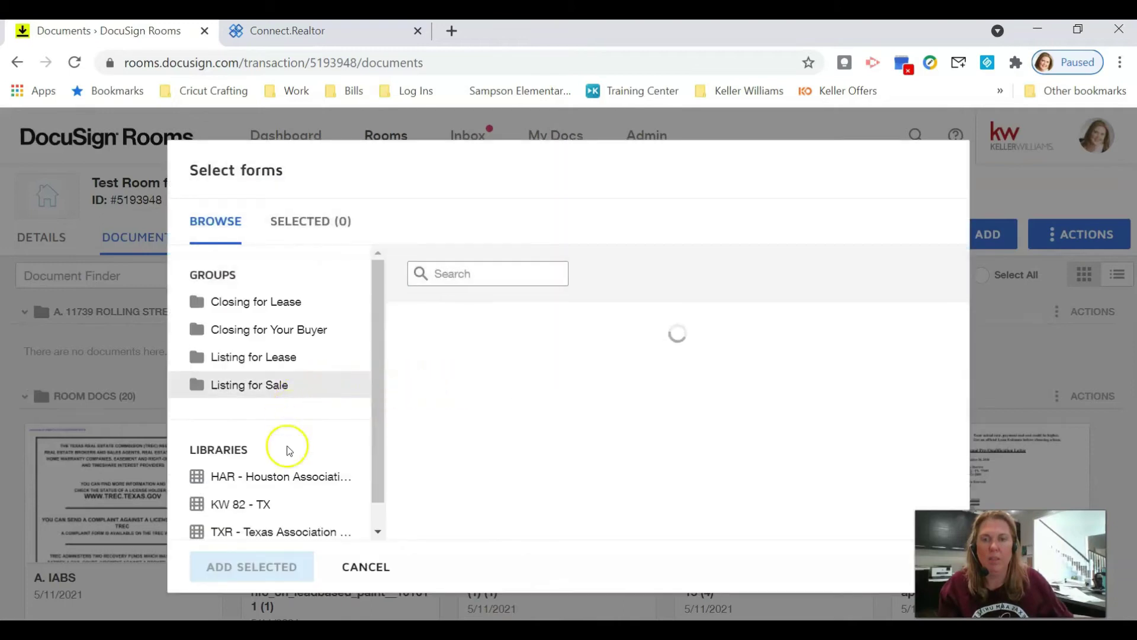
click(293, 533)
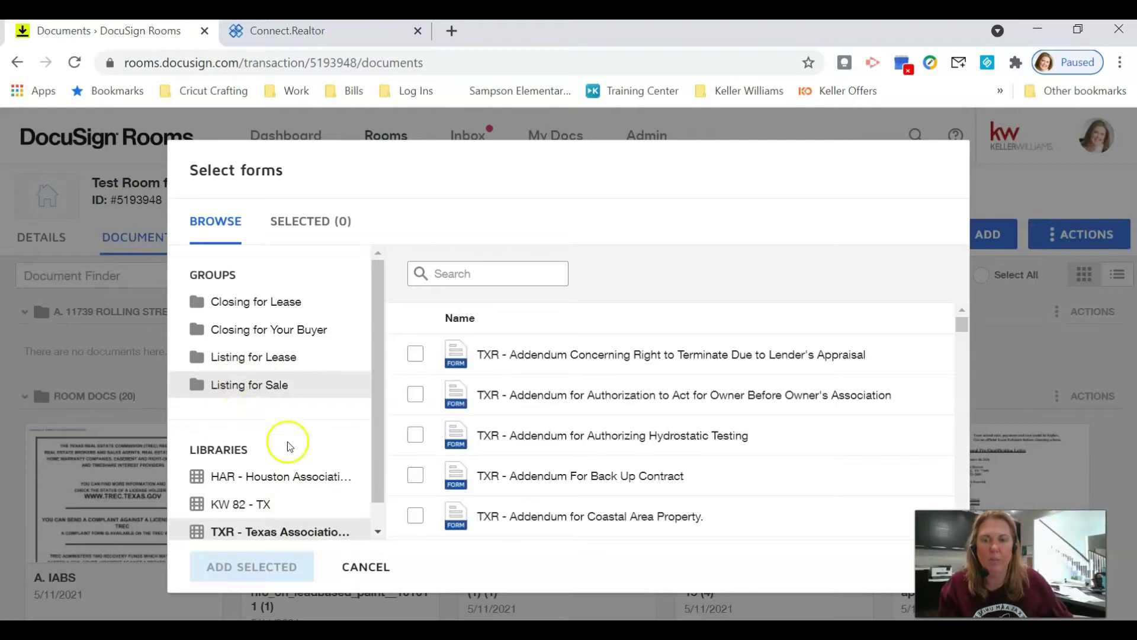
- Search the forms for 'seller', see Seller's Disclosure Notice is In Use, and cancel
click(456, 273)
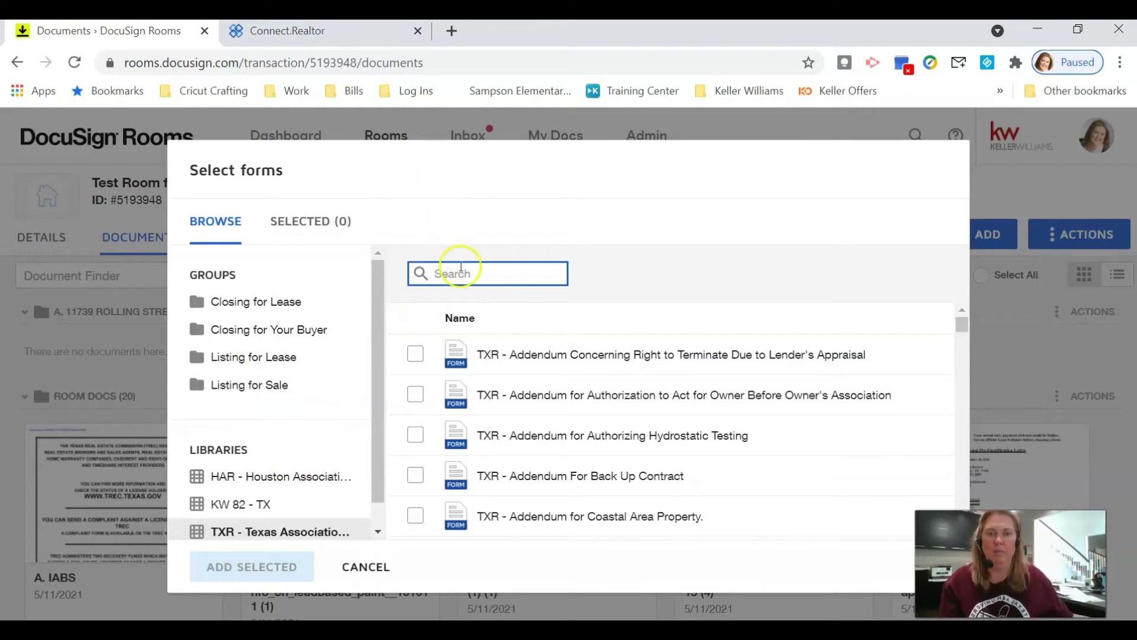
text(se33er)
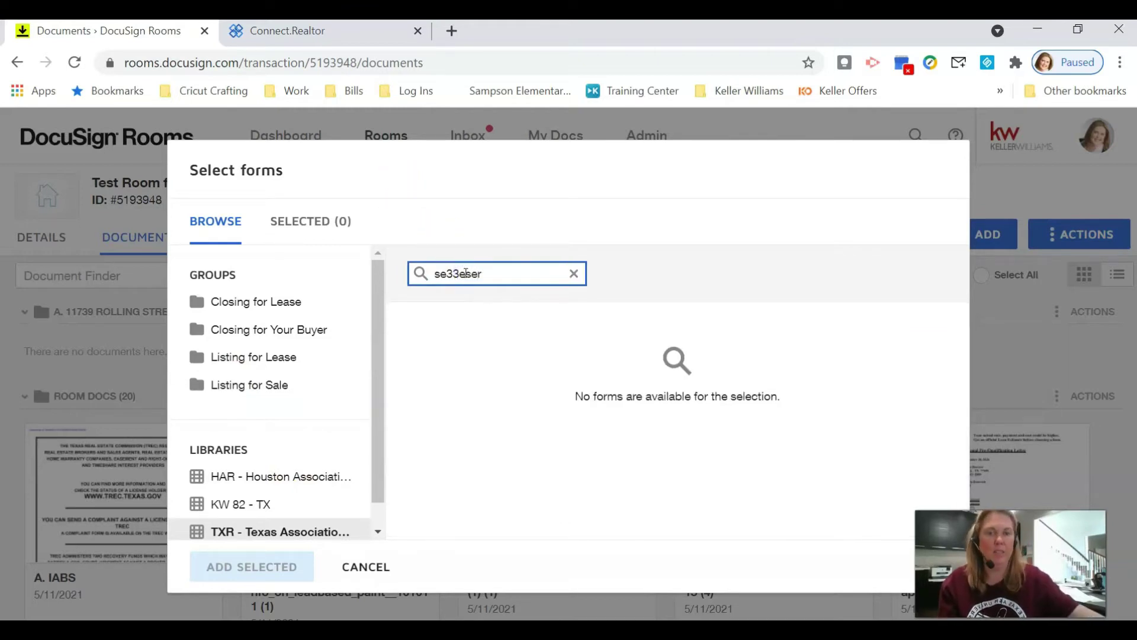
key(BackSpace)
key(BackSpace)
key(BackSpace)
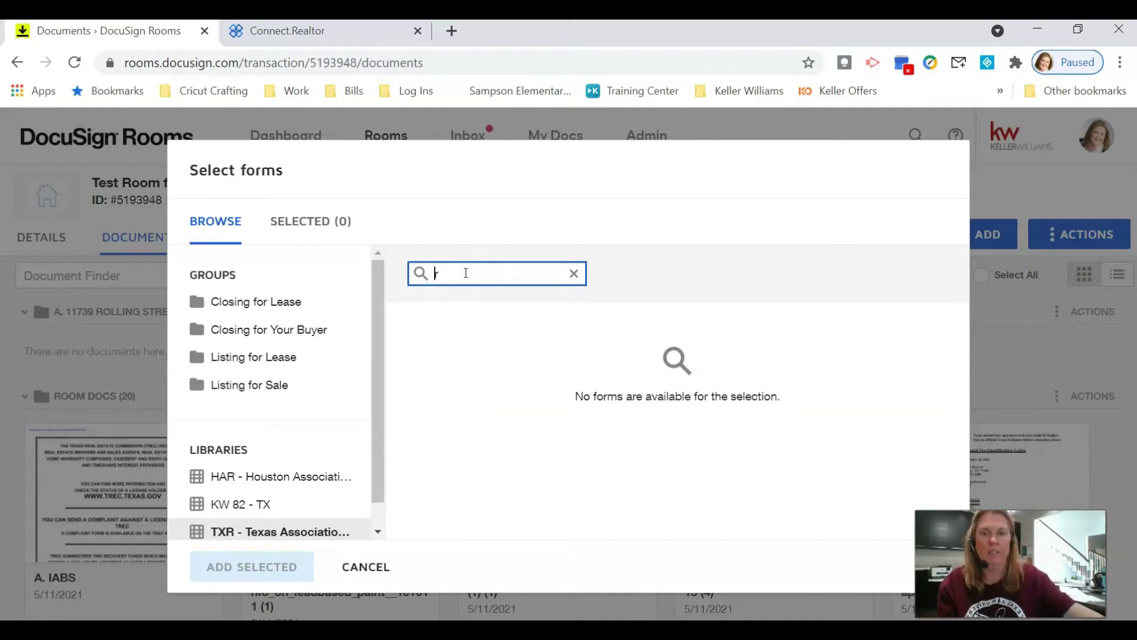
text(sel)
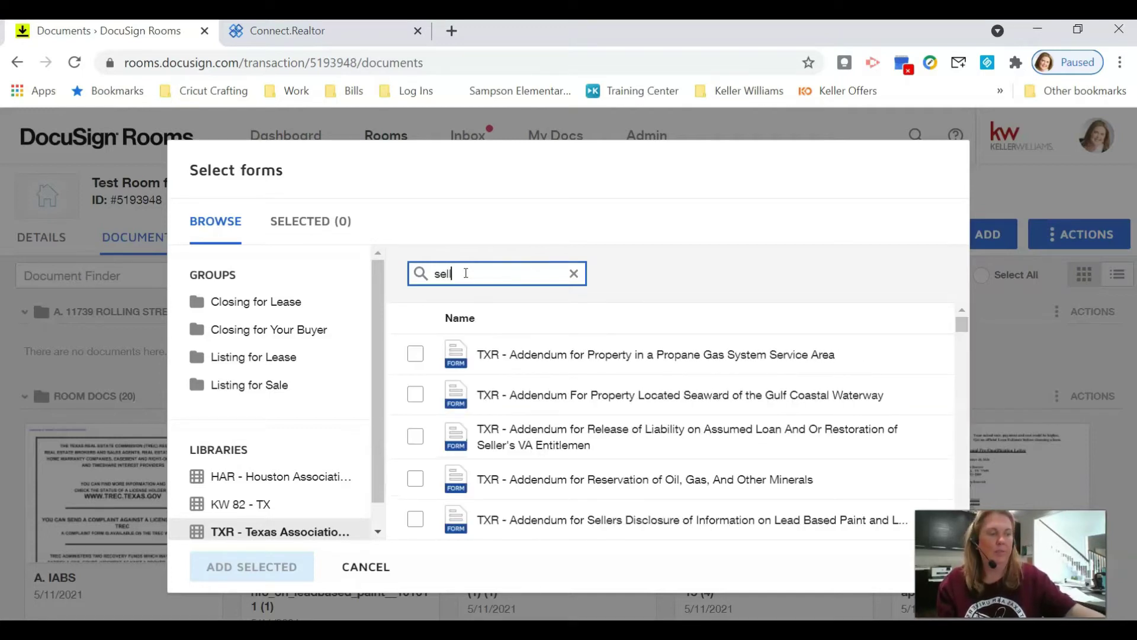
text(ler)
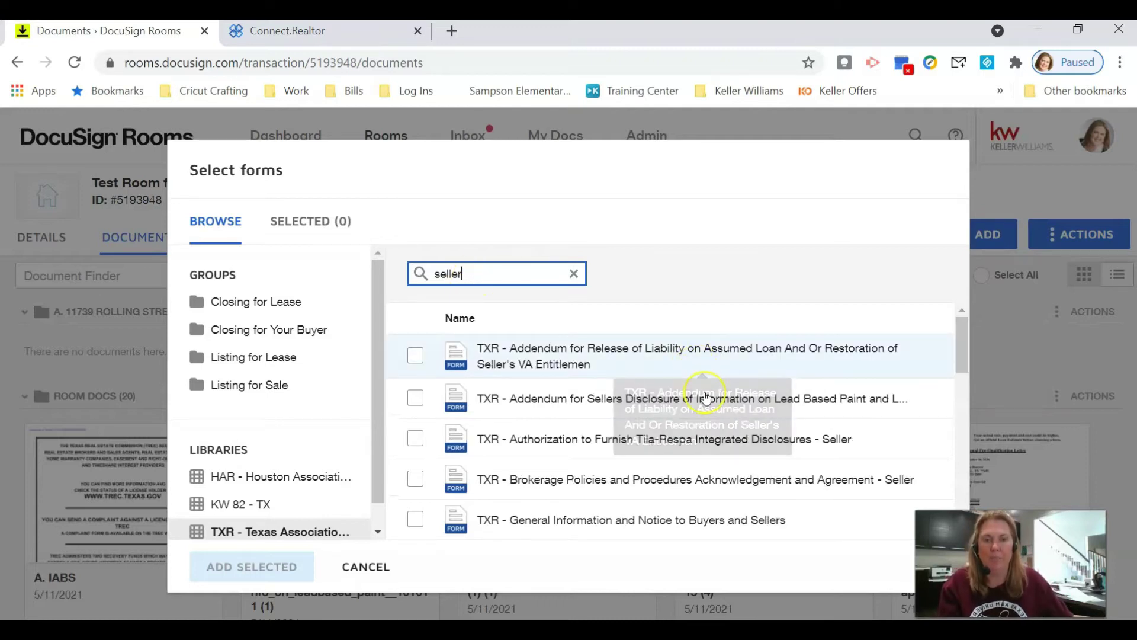
scroll(787, 427, down, 5)
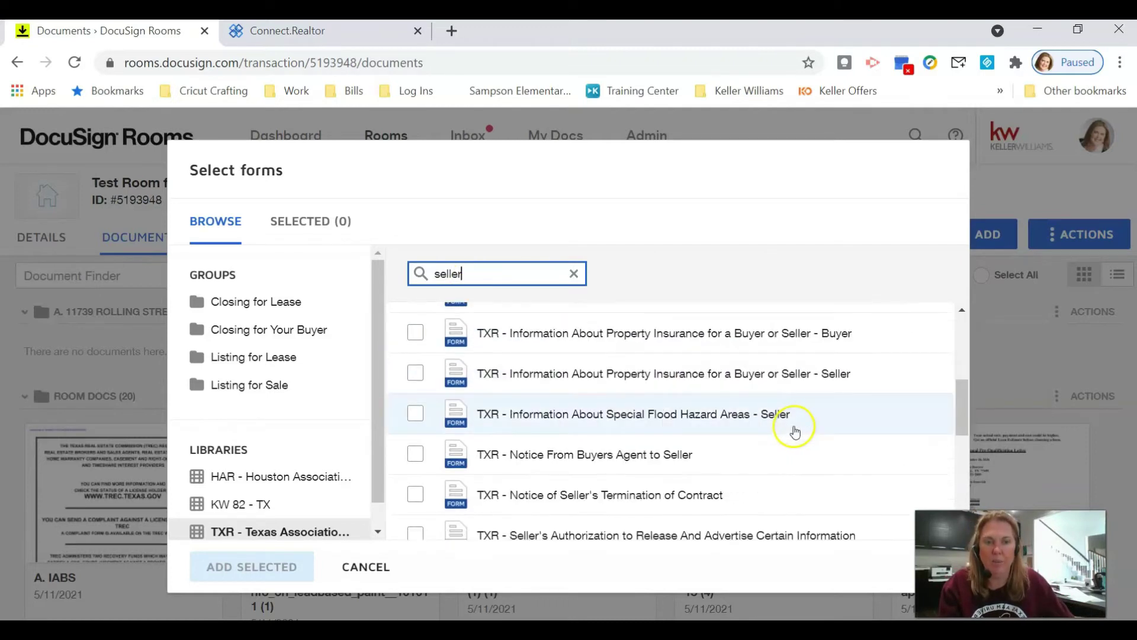
scroll(779, 434, down, 2)
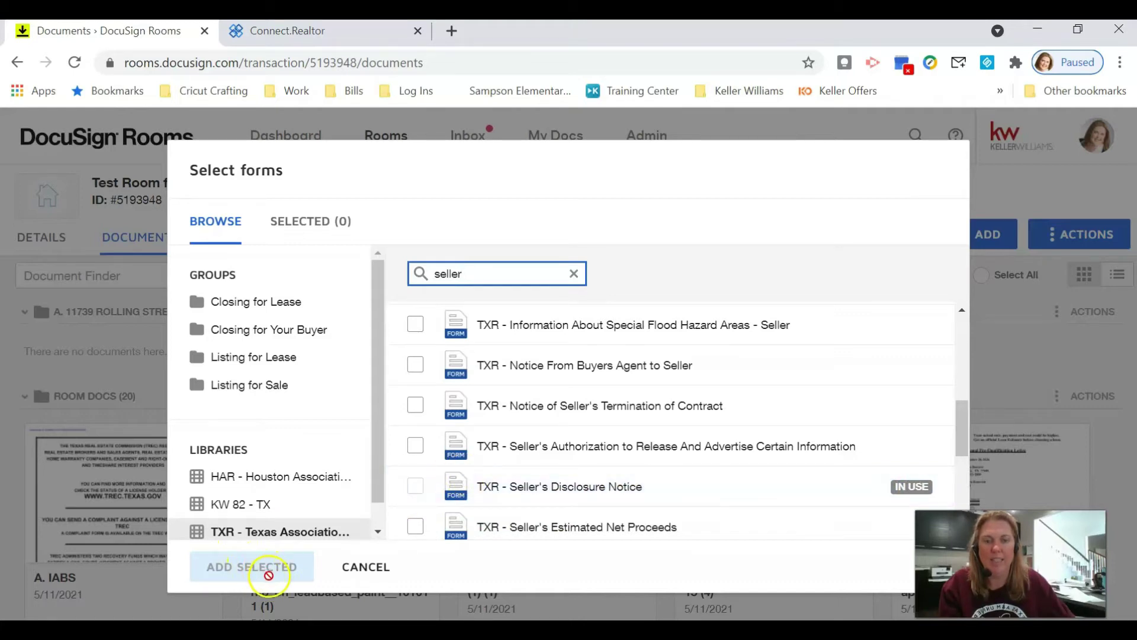
click(366, 567)
- Open the Seller's Disclosure Notice form from the documents list
scroll(519, 529, down, 6)
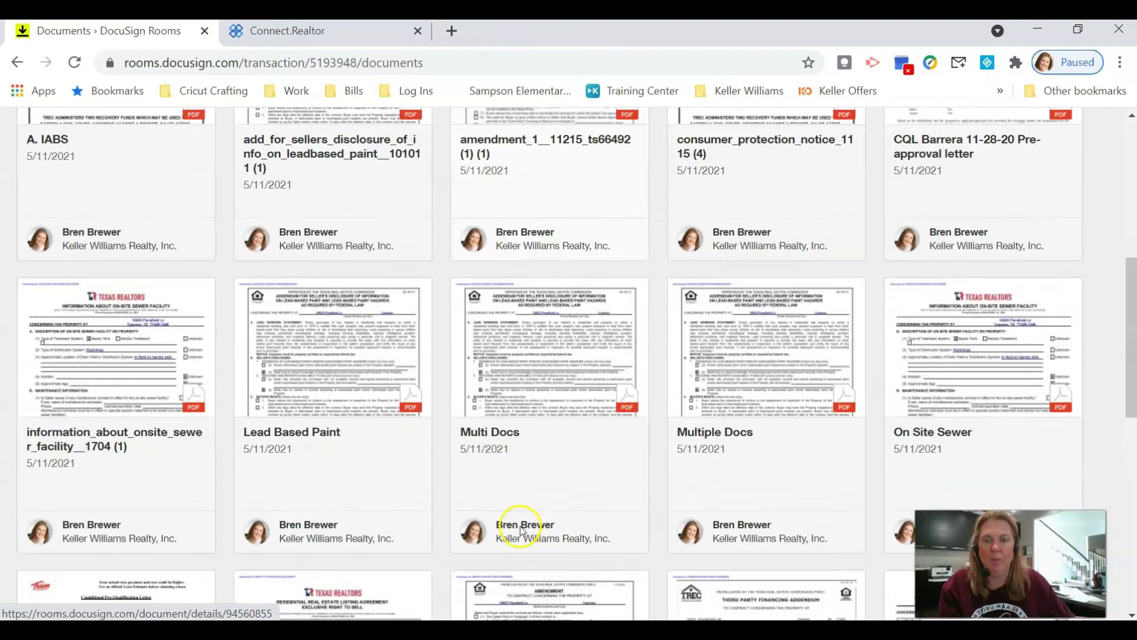
scroll(519, 529, down, 5)
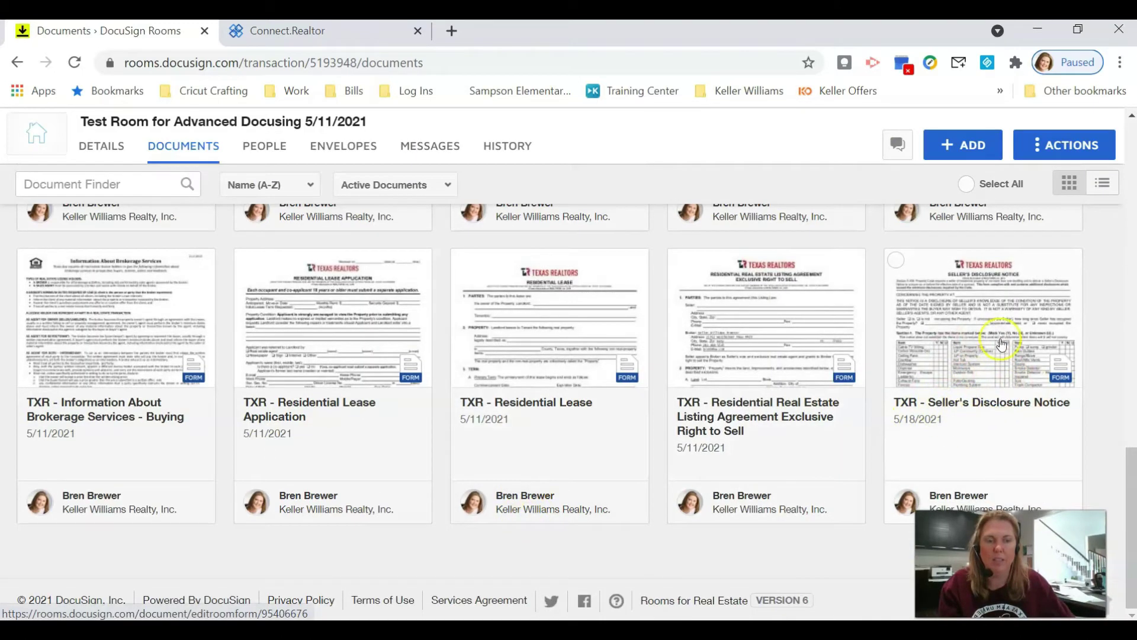
click(989, 328)
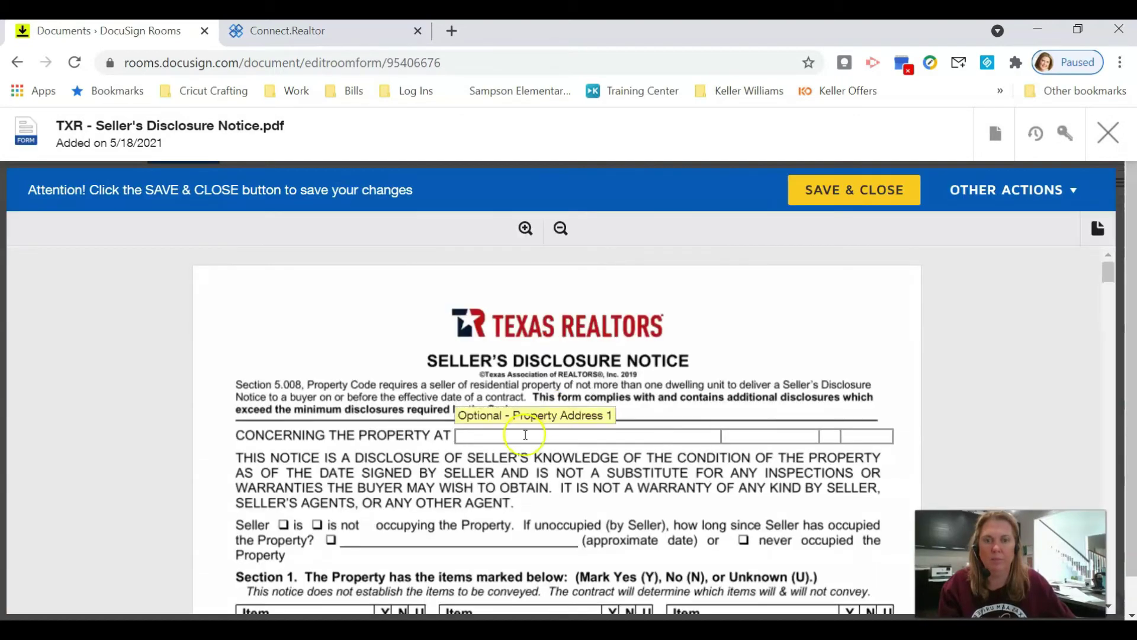
- Fill in the property's street number, city and postal code in the address fields
click(506, 441)
text(1)
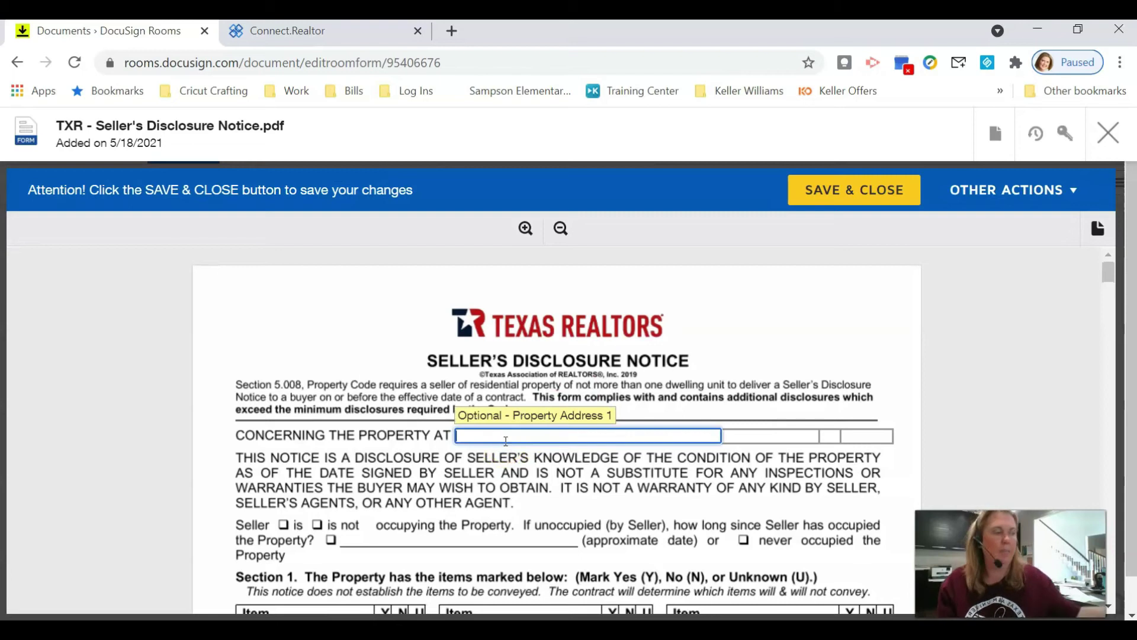
text(234 Main St)
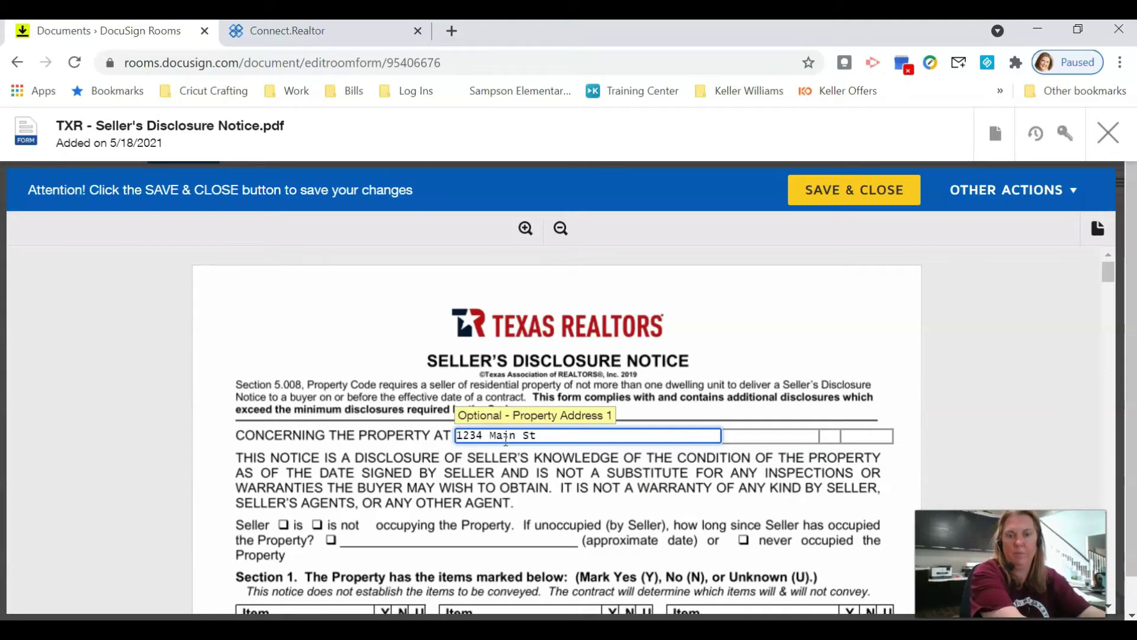
key(Tab)
key(Tab)
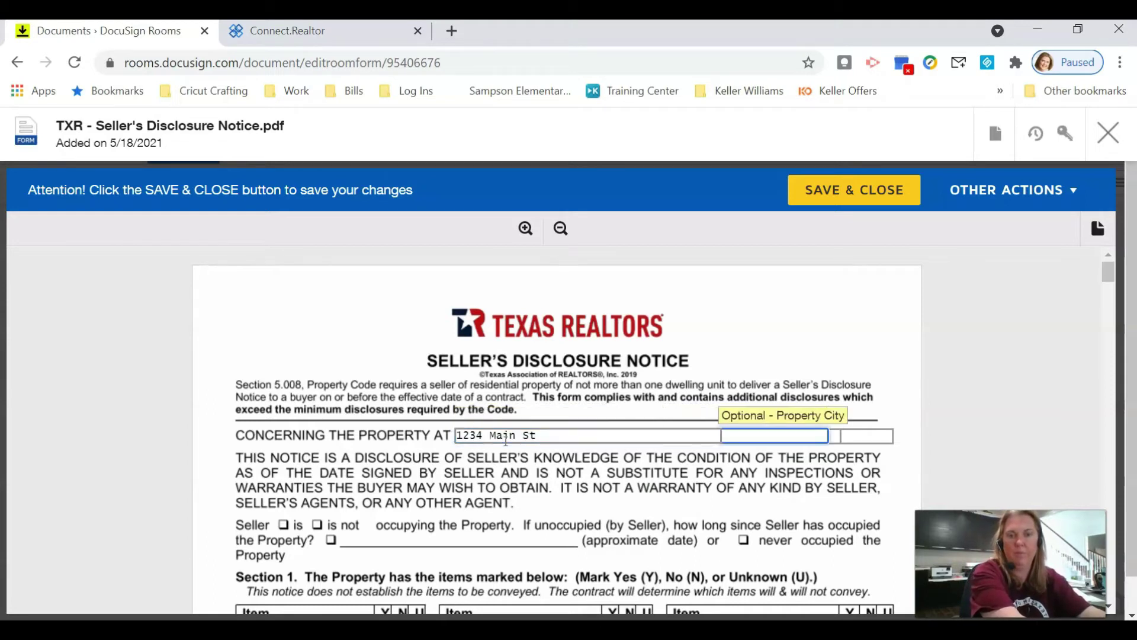
text(Orlando)
key(Tab)
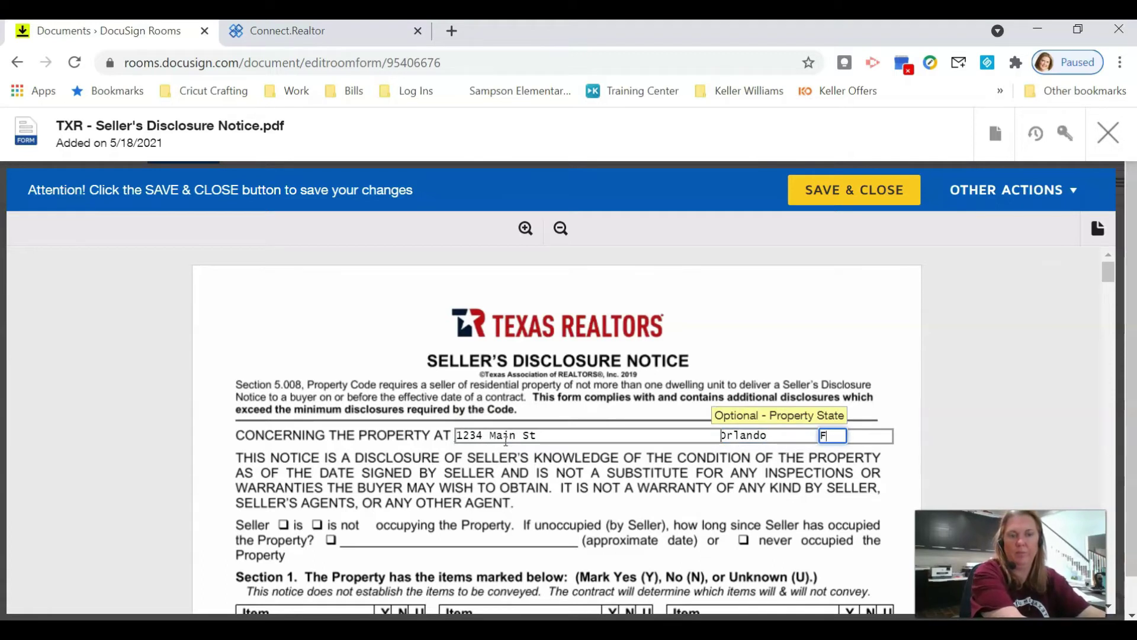
key(Tab)
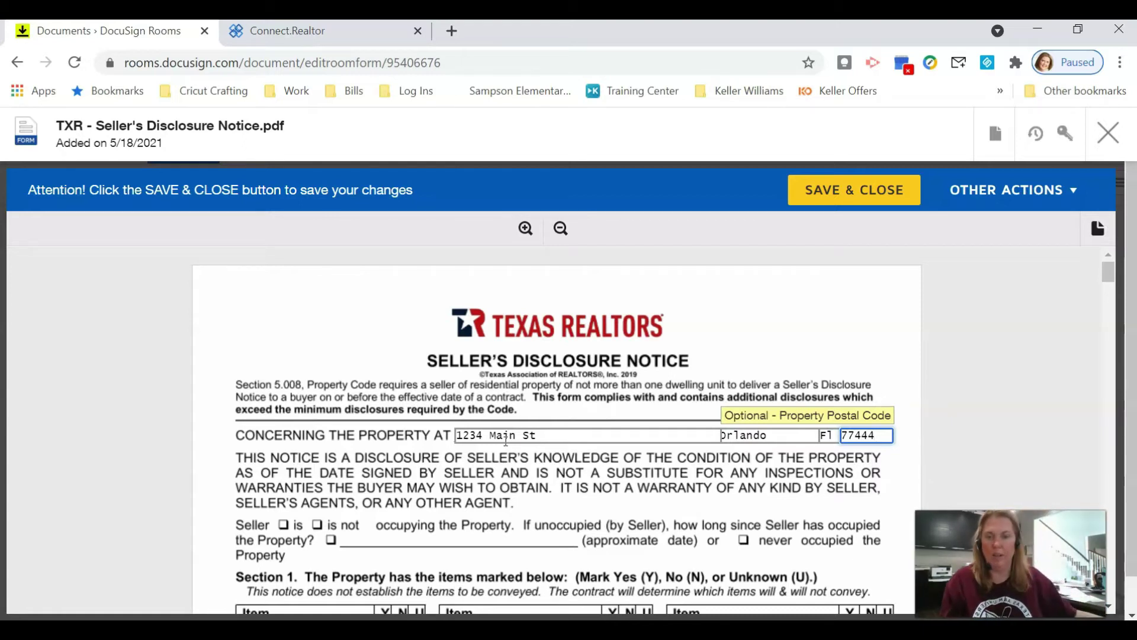
click(615, 472)
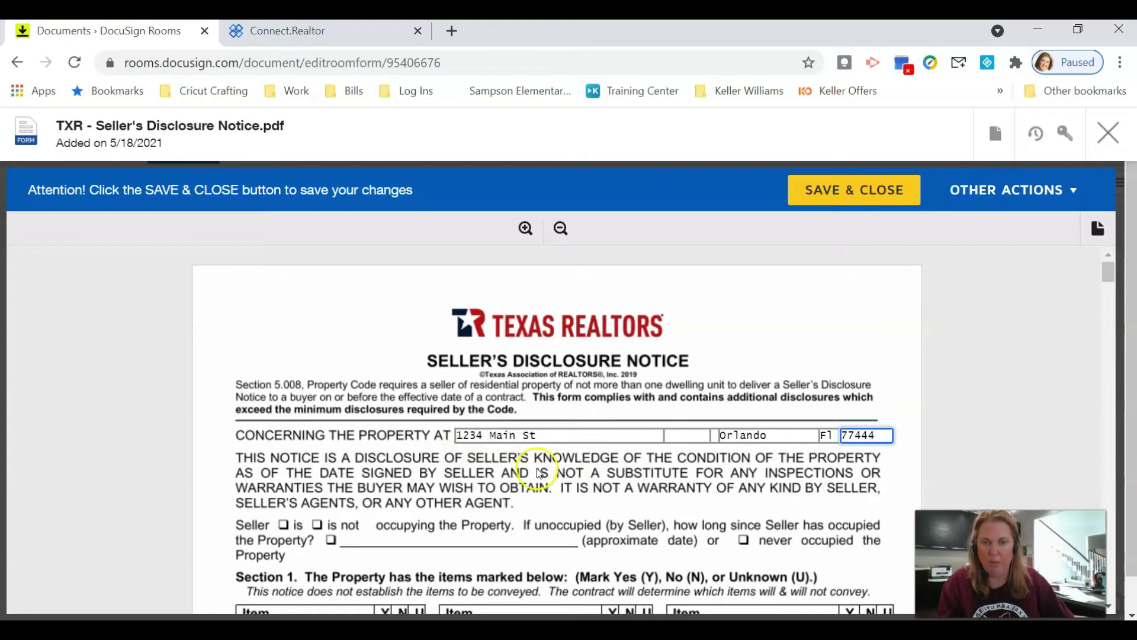
- Save and close the disclosure form, then select the TXR - Seller's Disclosure Notice card
click(848, 189)
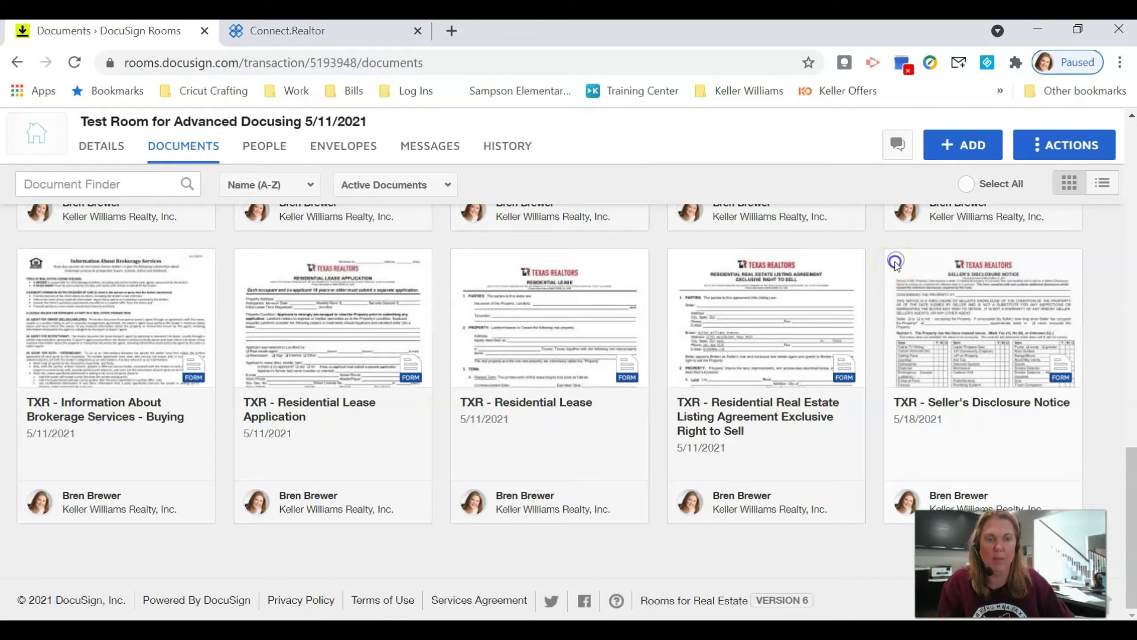
click(896, 260)
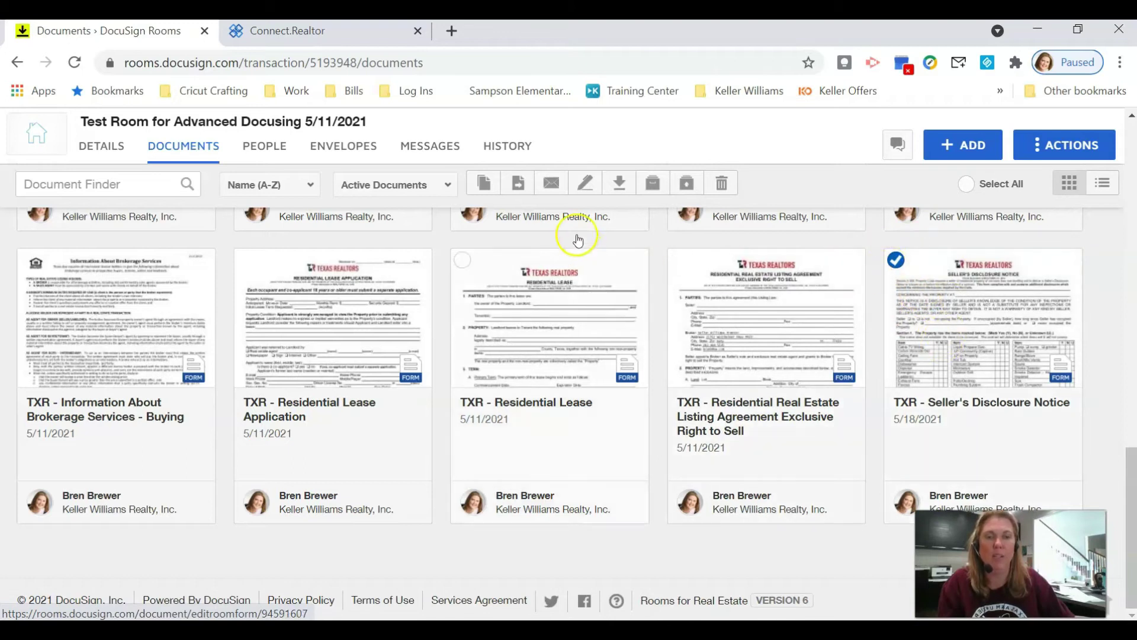
- Create an envelope from the notice, rename it 'Seller's Disclosure', and show the Add Recipient options
click(582, 185)
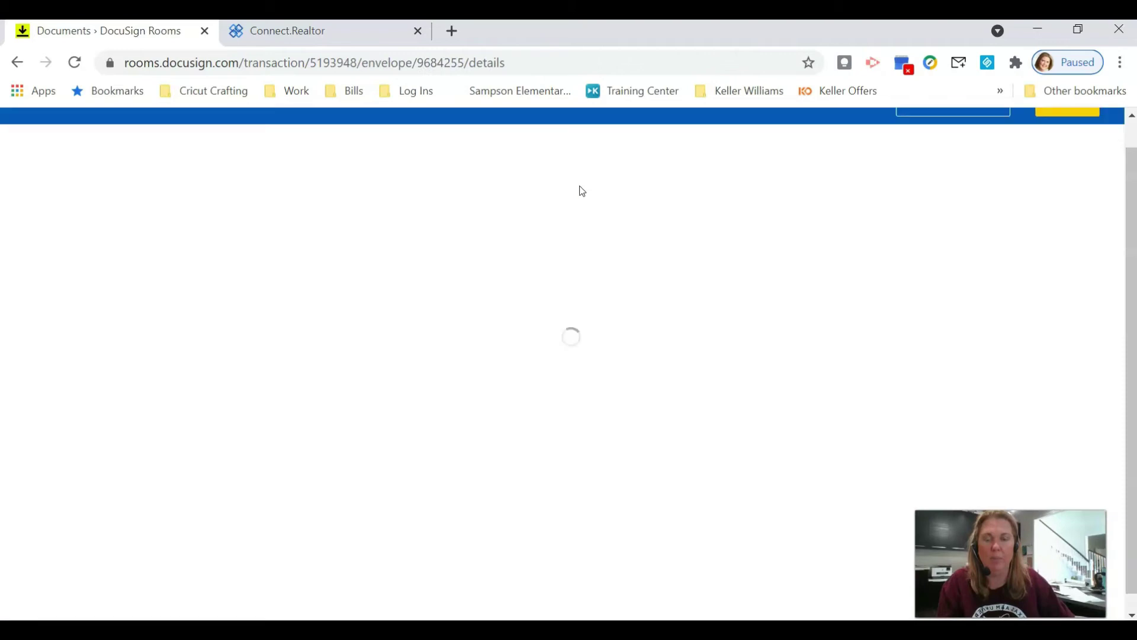
click(132, 258)
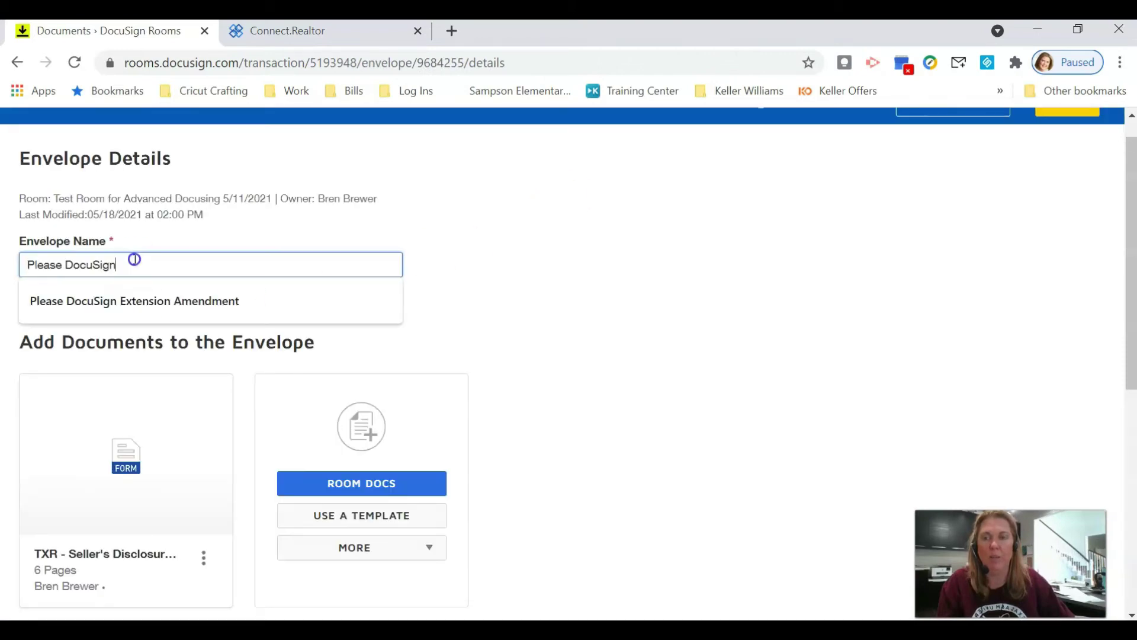
key(ctrl+a)
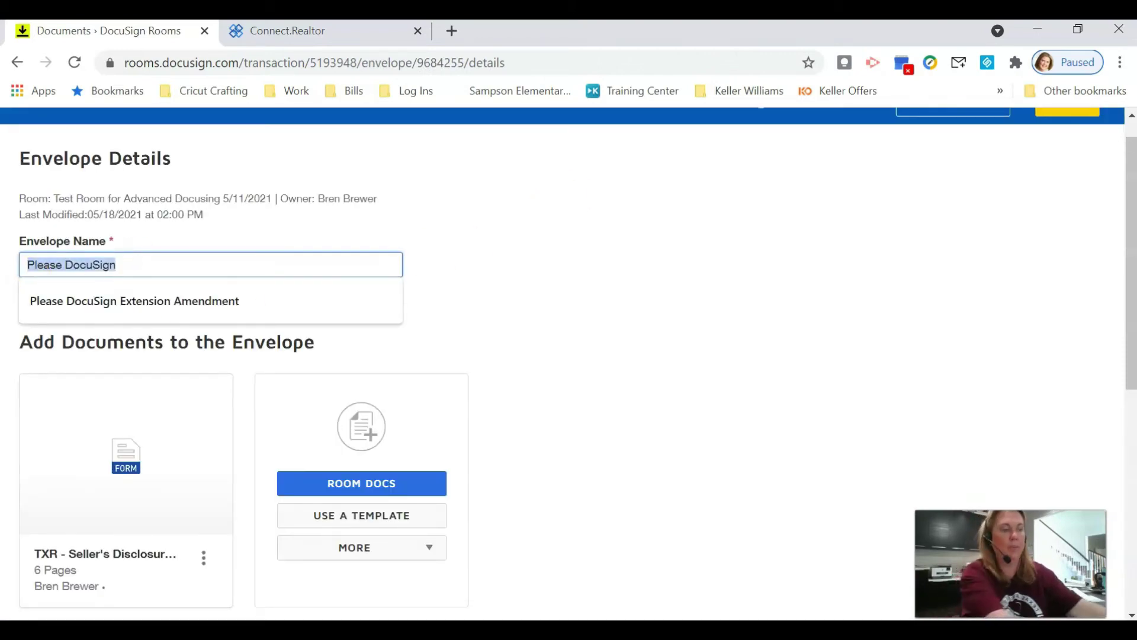
text(Seller's Disclo)
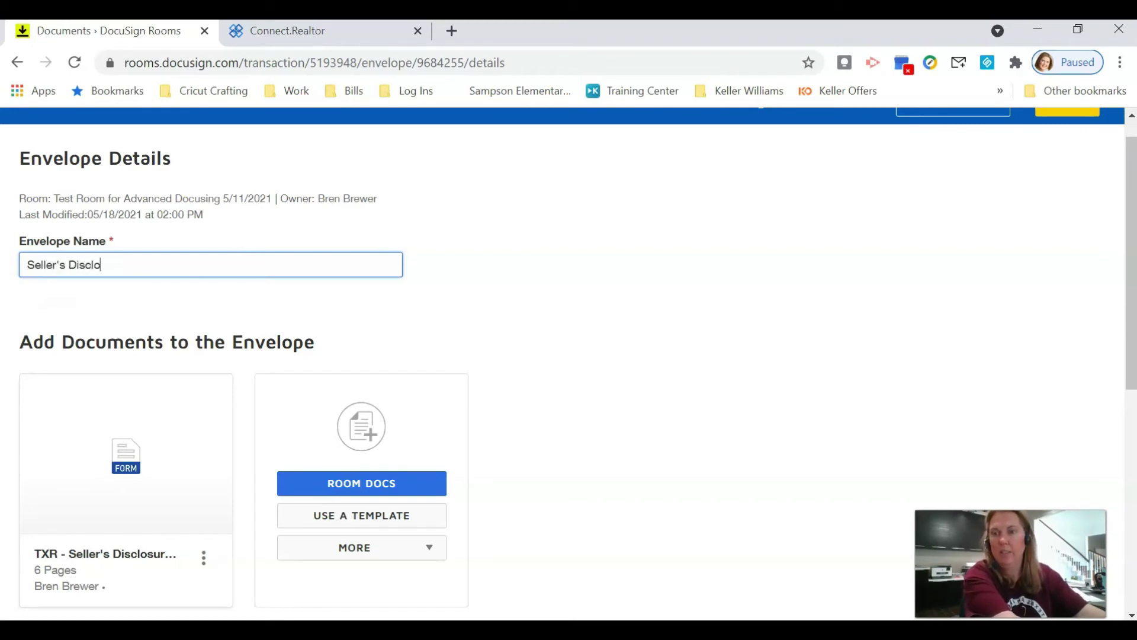
text(sure)
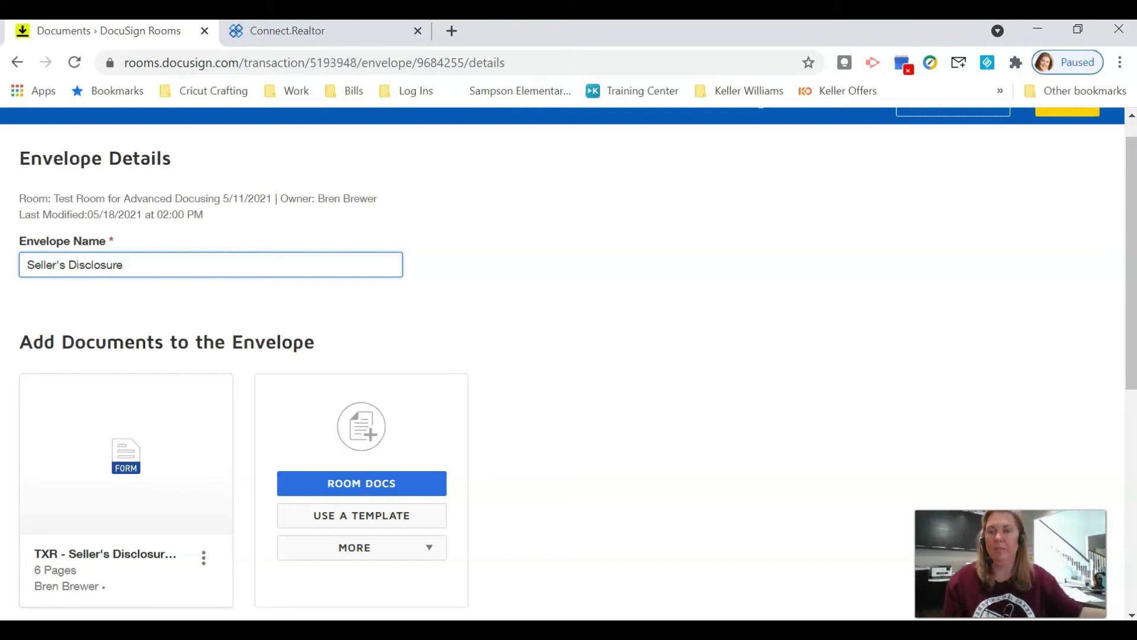
scroll(319, 486, down, 3)
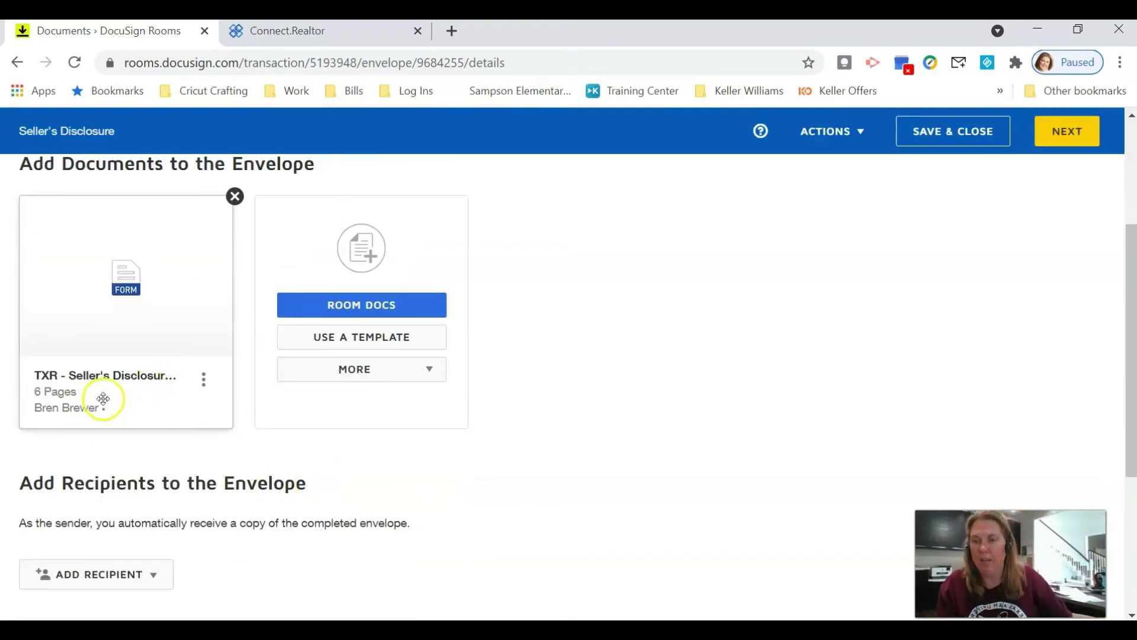
scroll(241, 368, down, 3)
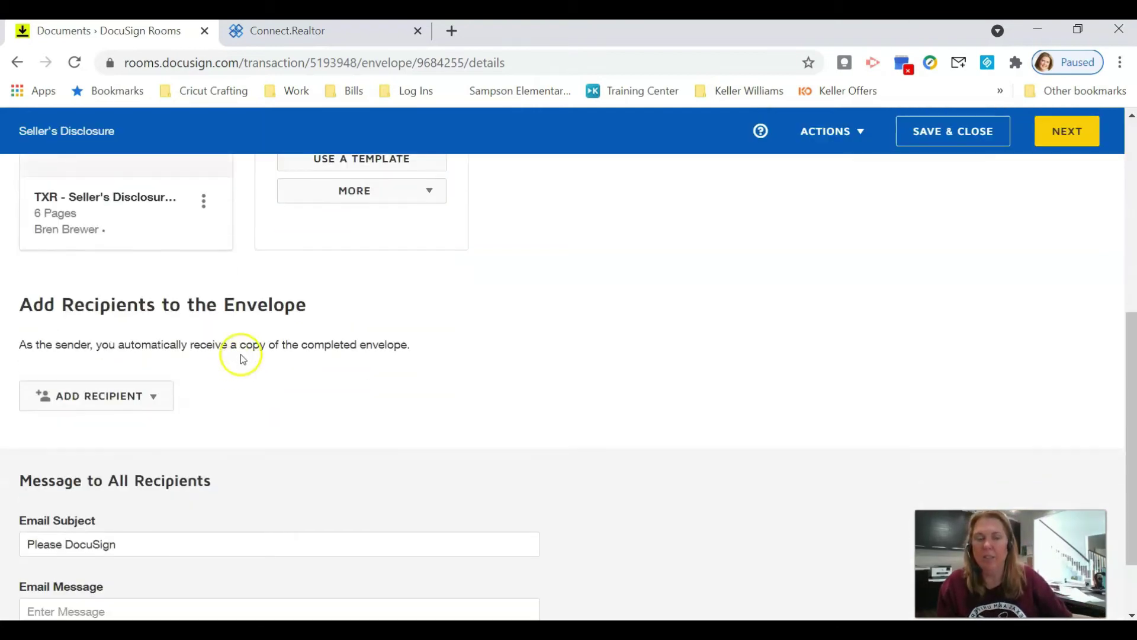
scroll(240, 355, down, 2)
click(153, 311)
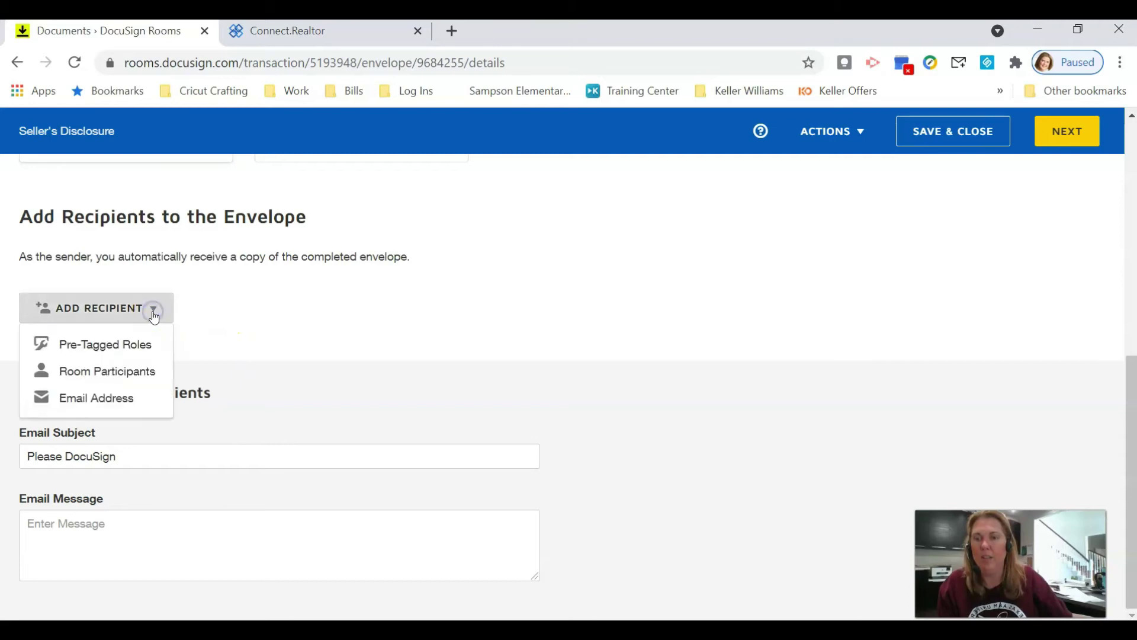
- Add the Seller One and Seller Two pre-tagged roles and pick a recipient for each
click(126, 352)
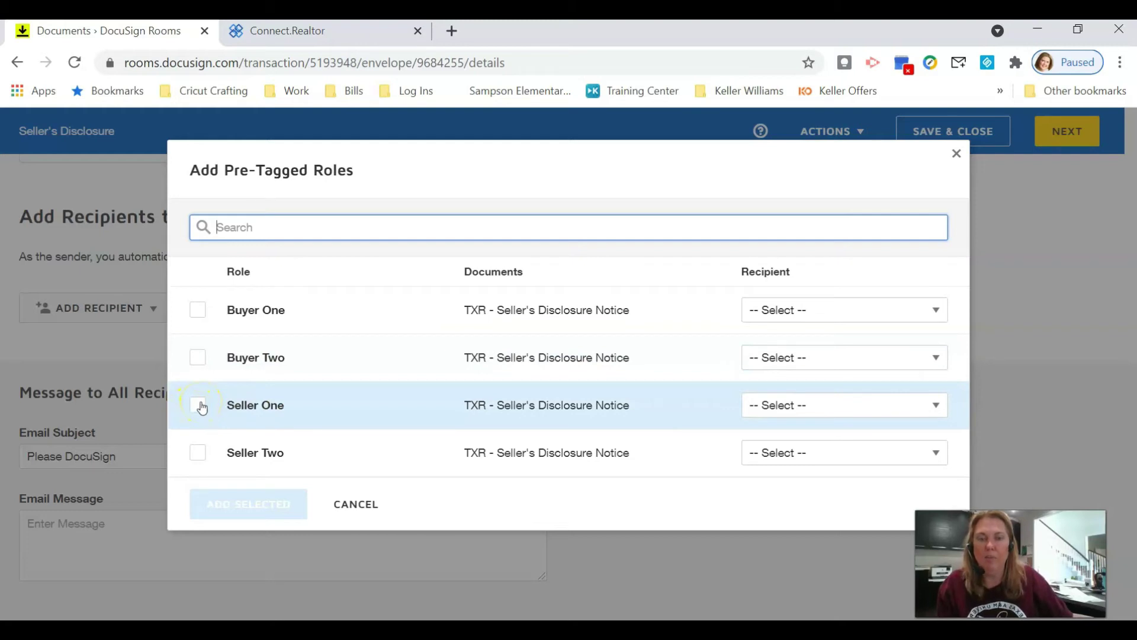
click(200, 406)
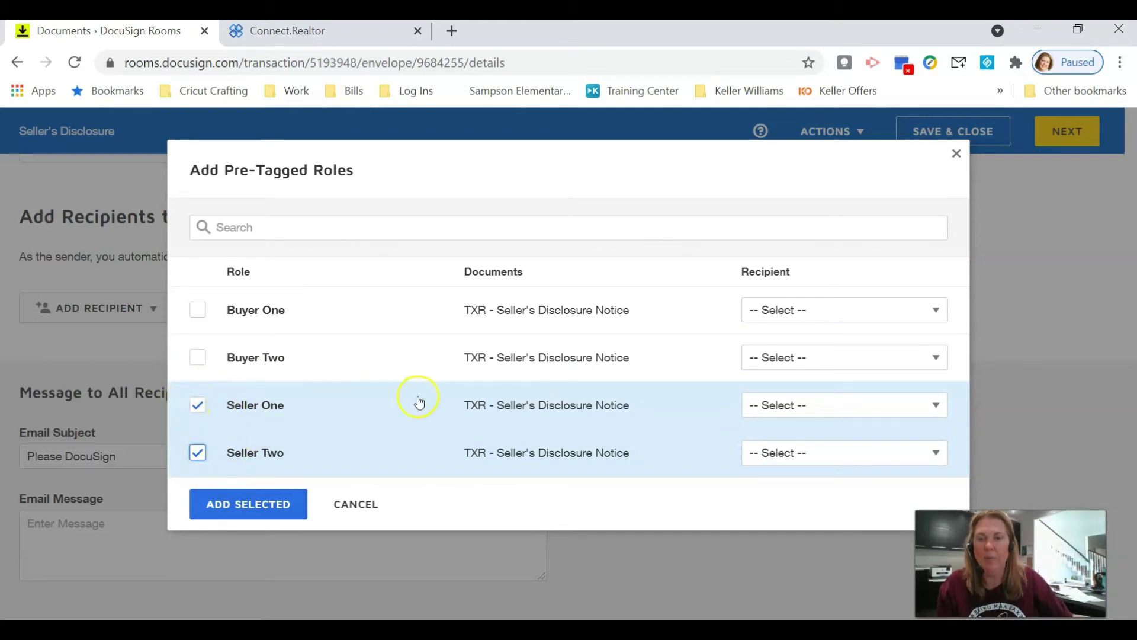
click(826, 402)
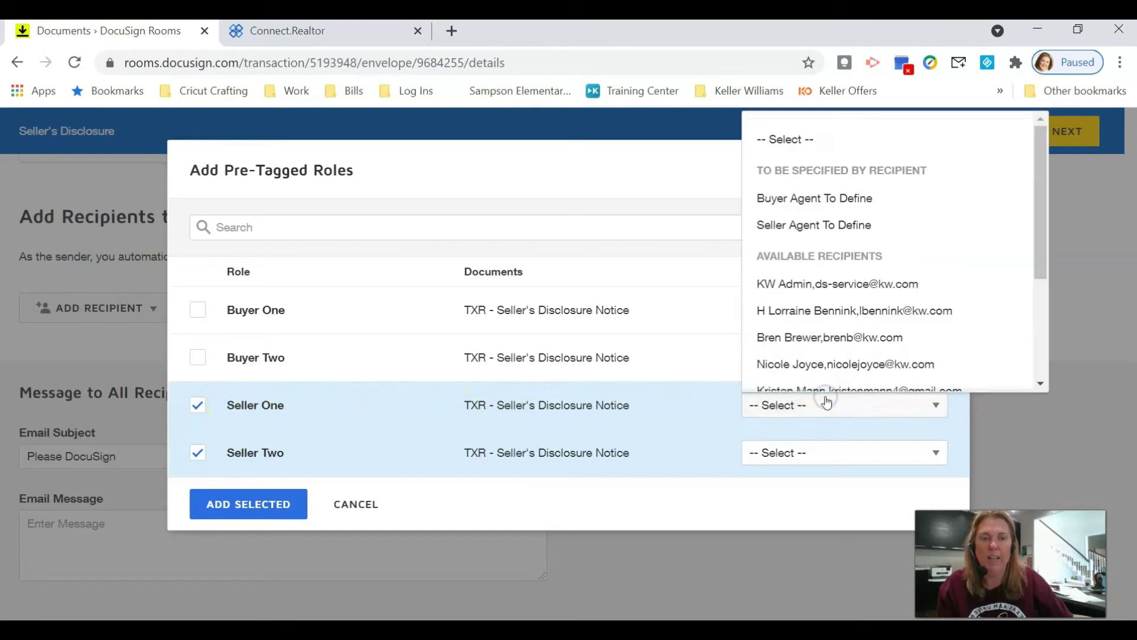
scroll(853, 305, down, 3)
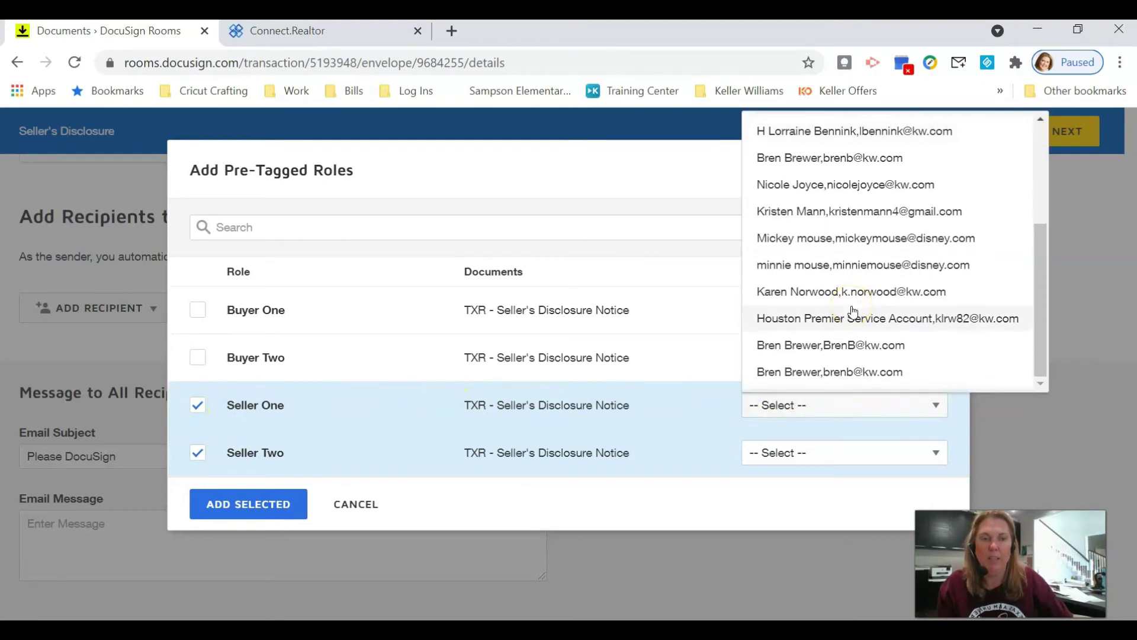
click(848, 244)
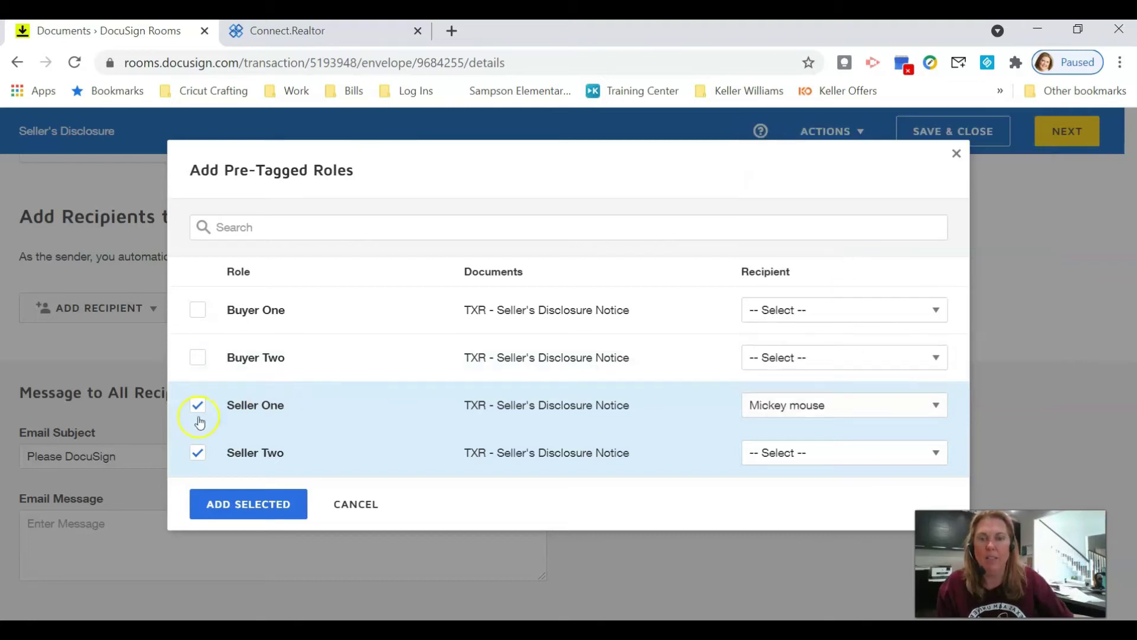
click(825, 457)
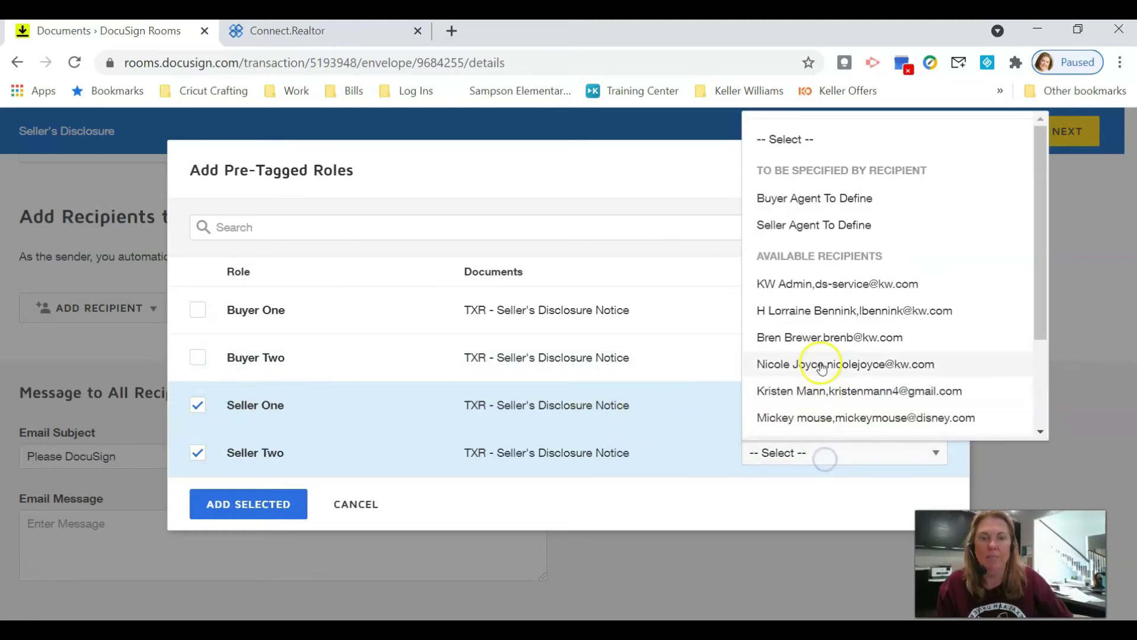
scroll(822, 367, down, 2)
click(822, 359)
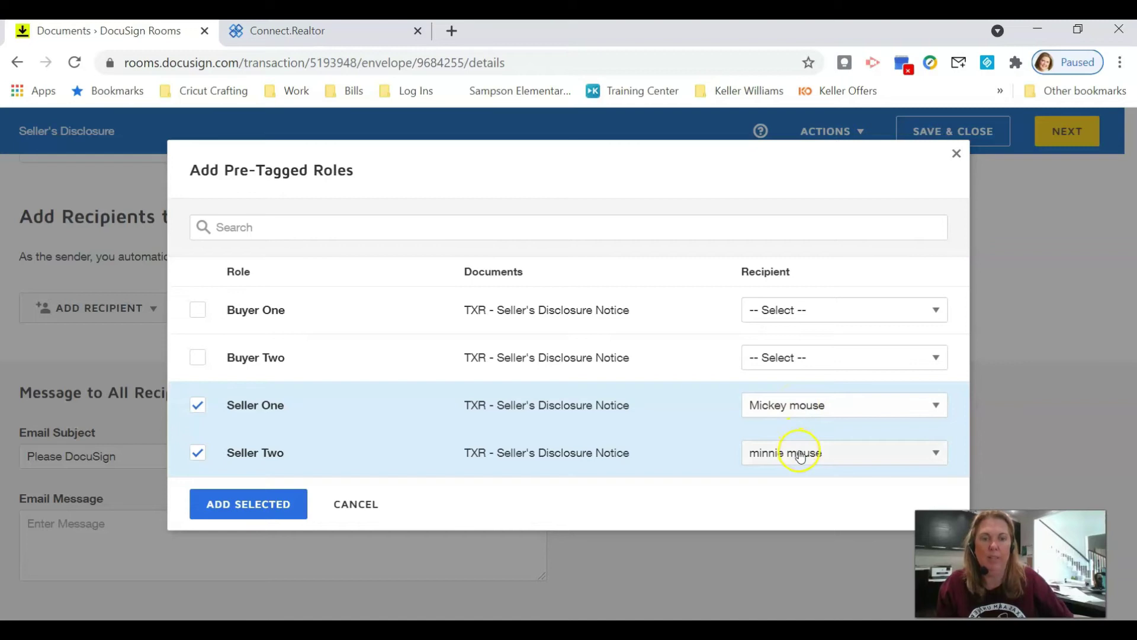
- Swap the recipients so Seller One and Seller Two each get the other seller client
click(825, 401)
scroll(832, 331, down, 3)
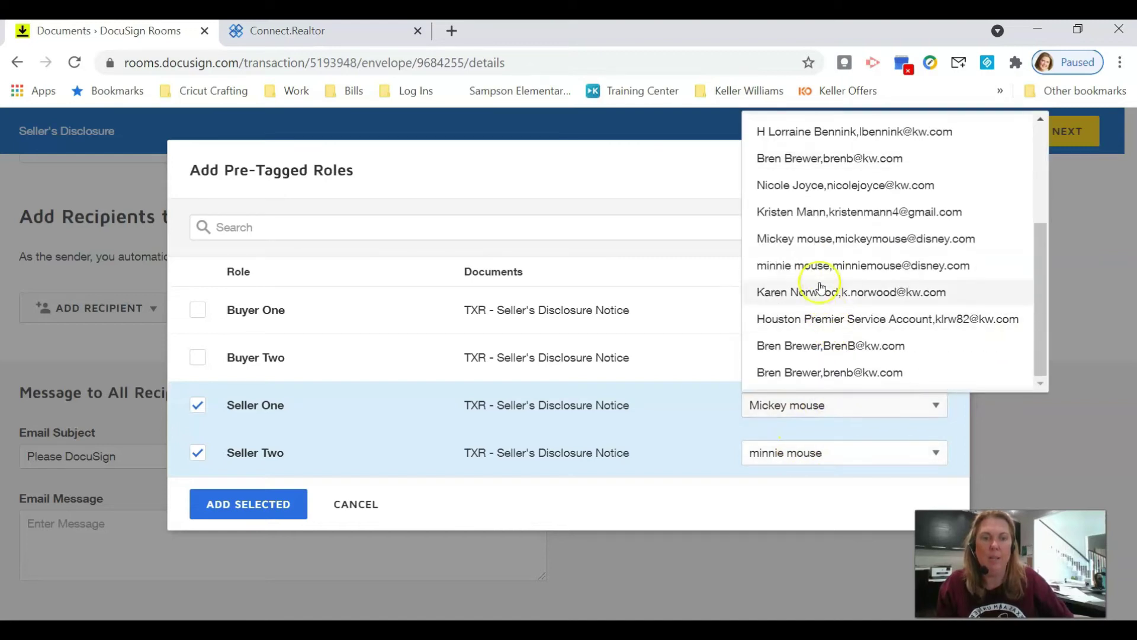
click(810, 451)
scroll(824, 415, down, 2)
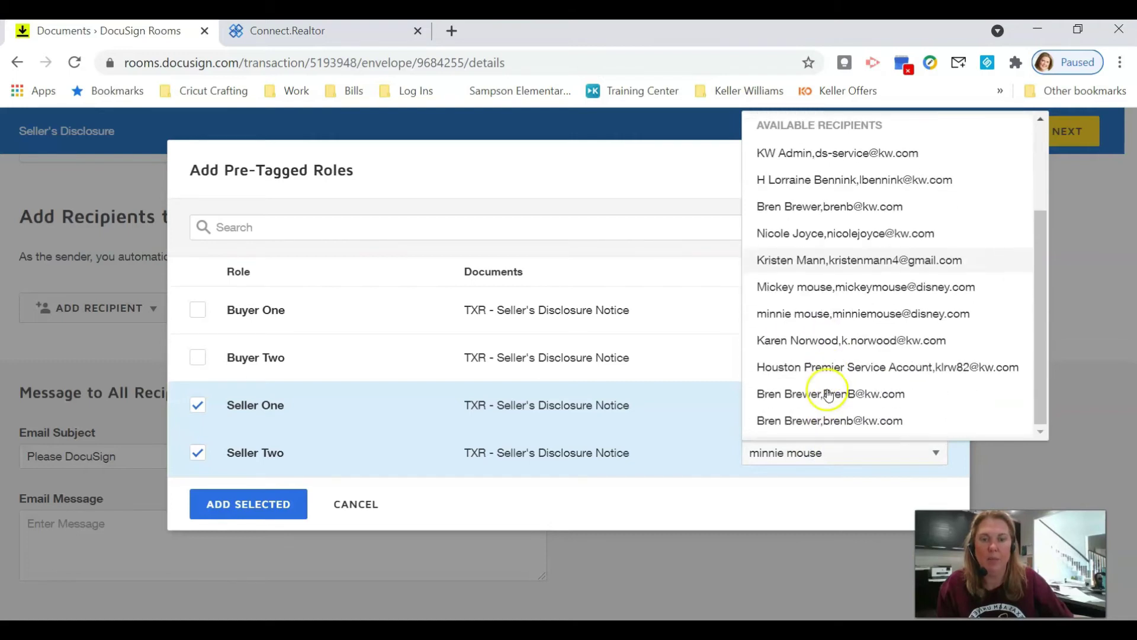
click(827, 289)
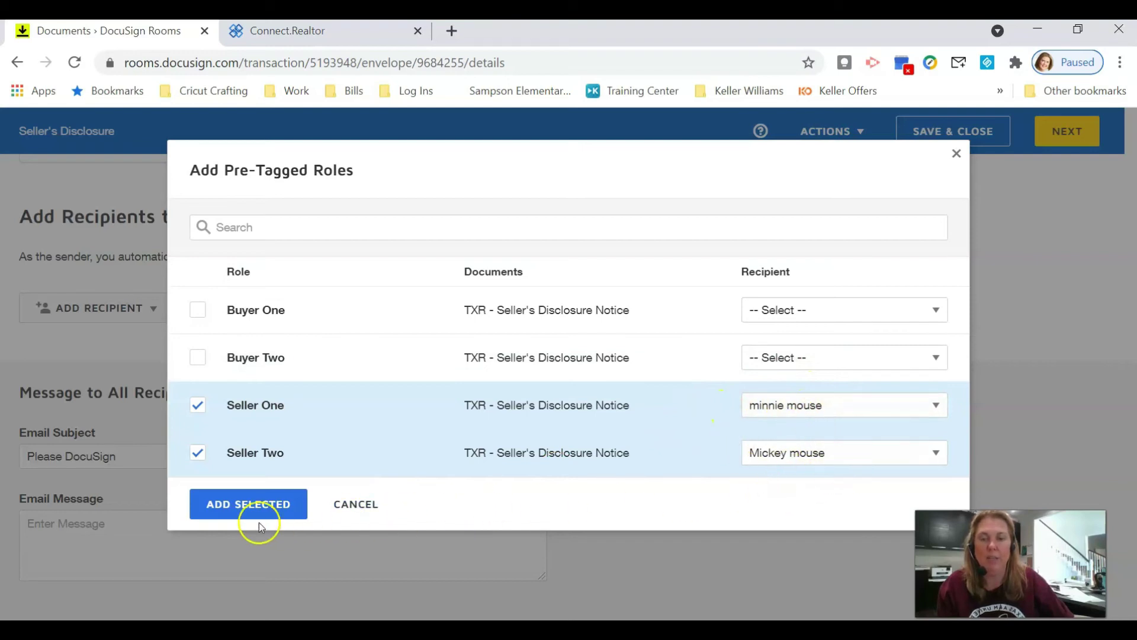
- Add both seller roles as signers, with Seller Two's routing order set to 2
click(245, 504)
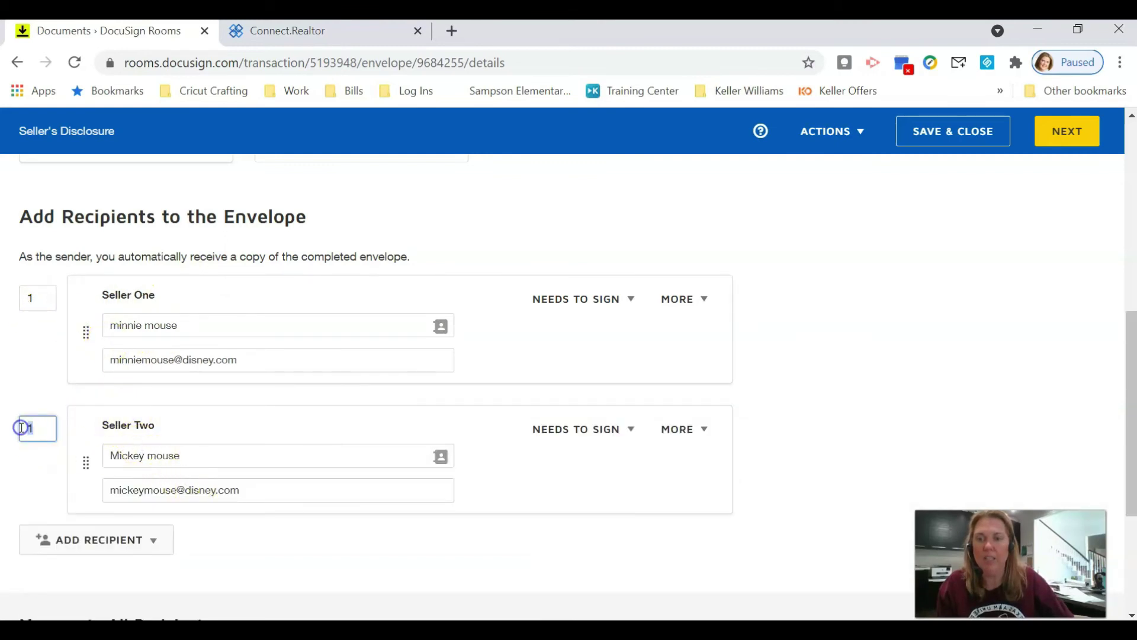
text(2)
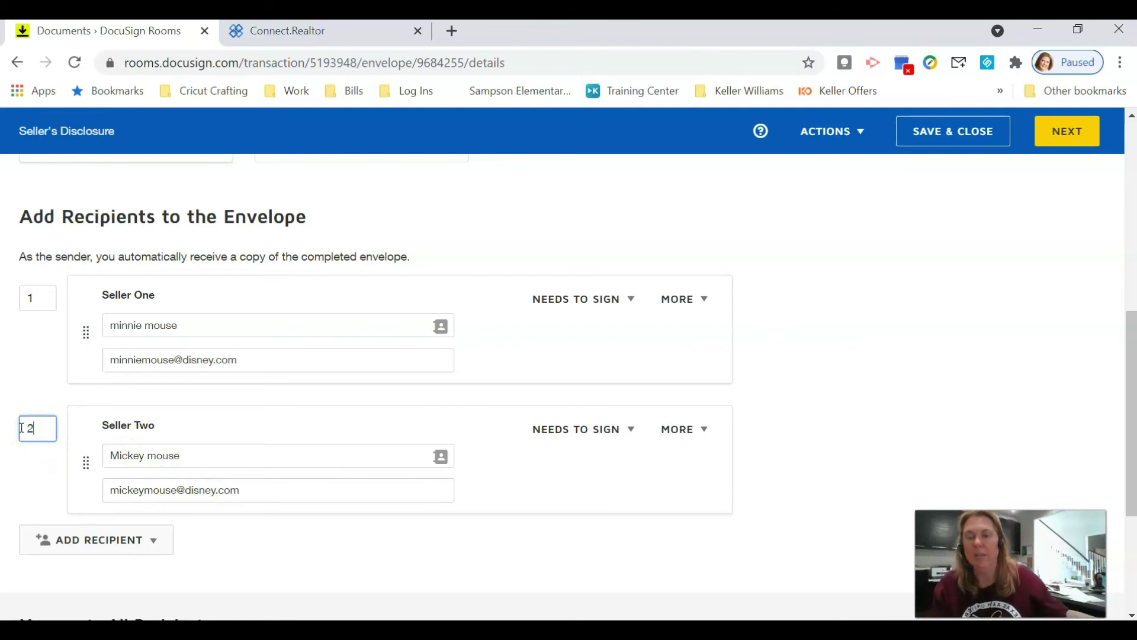
key(Tab)
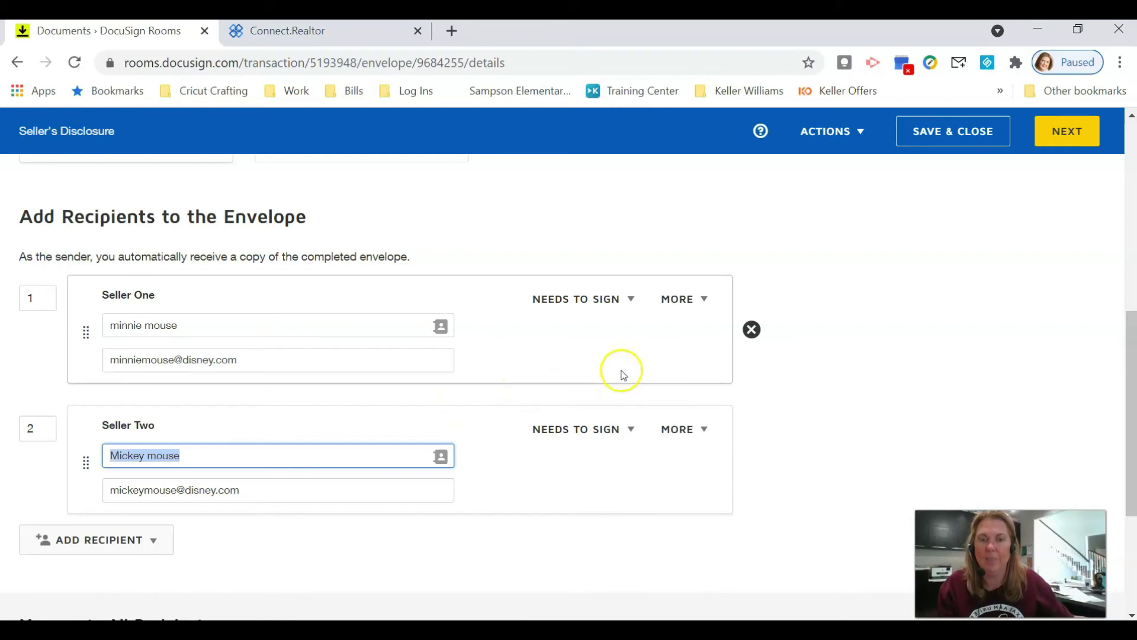
- Continue to the field placement page, keeping the first seller as the recipient
click(1070, 133)
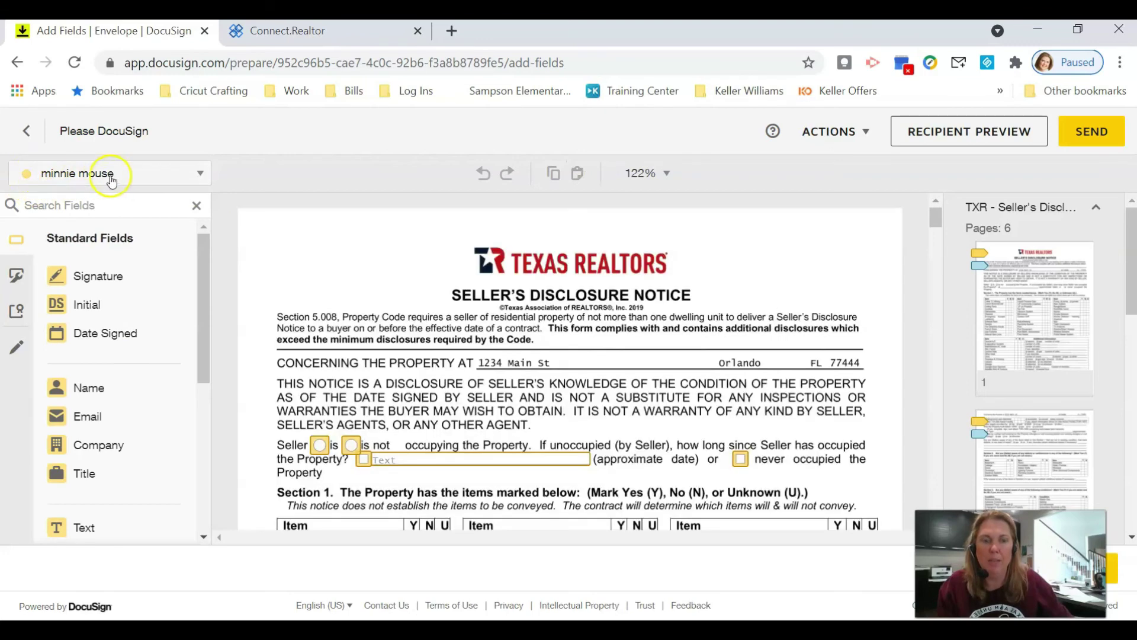
click(178, 179)
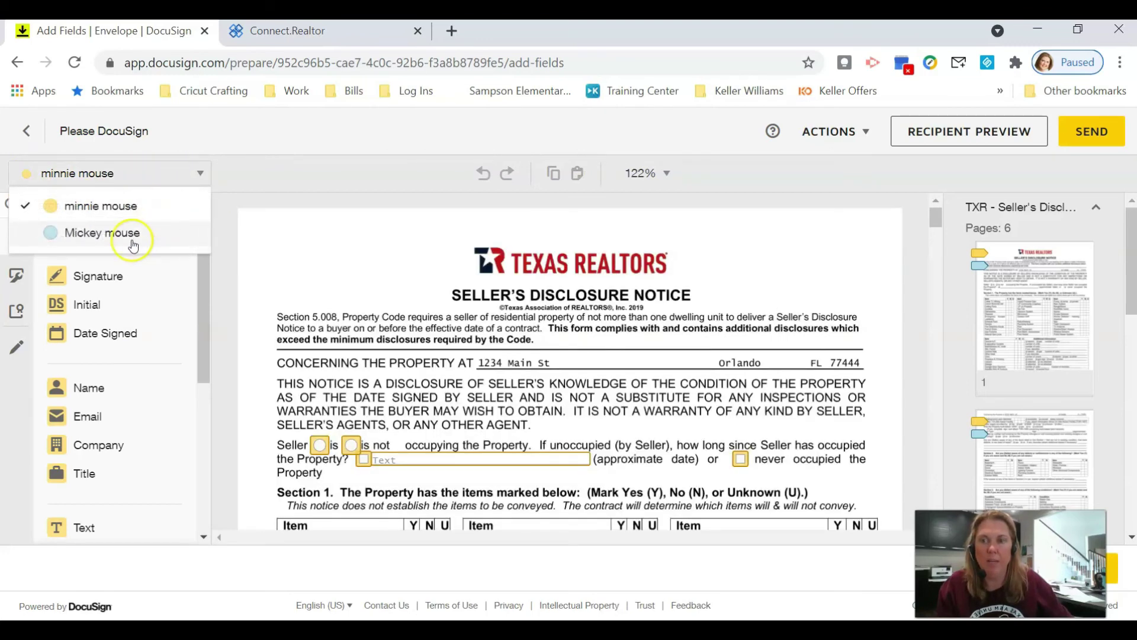
click(173, 179)
scroll(473, 349, down, 3)
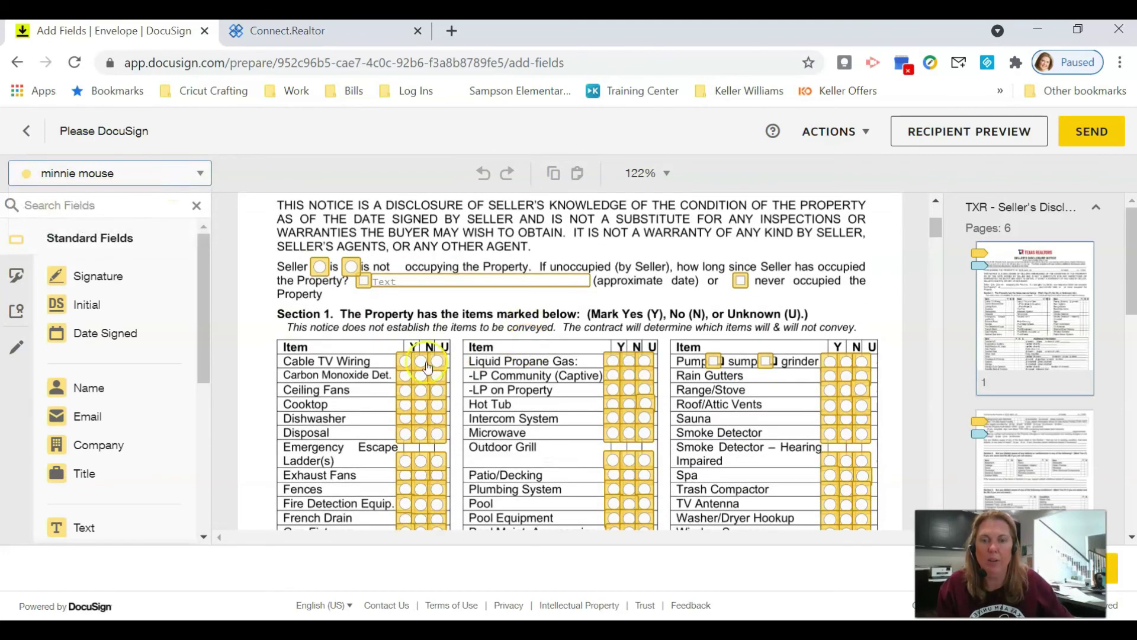
scroll(711, 364, down, 4)
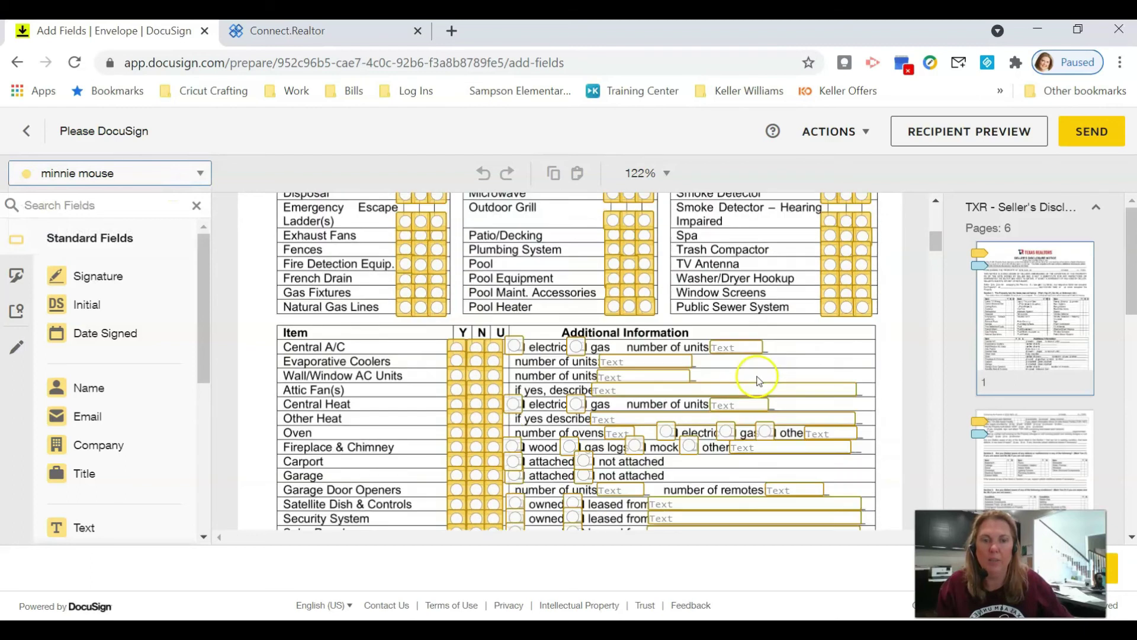
scroll(497, 392, up, 3)
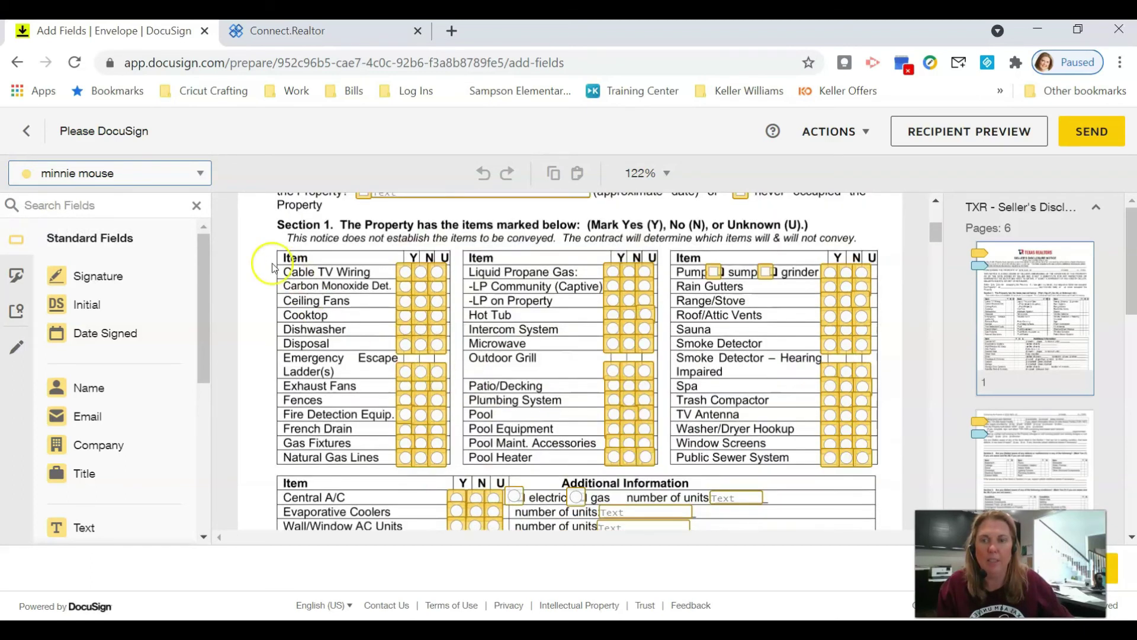
- Make the second seller the field recipient and scroll to page 5's Signature of Seller lines
click(197, 177)
click(133, 231)
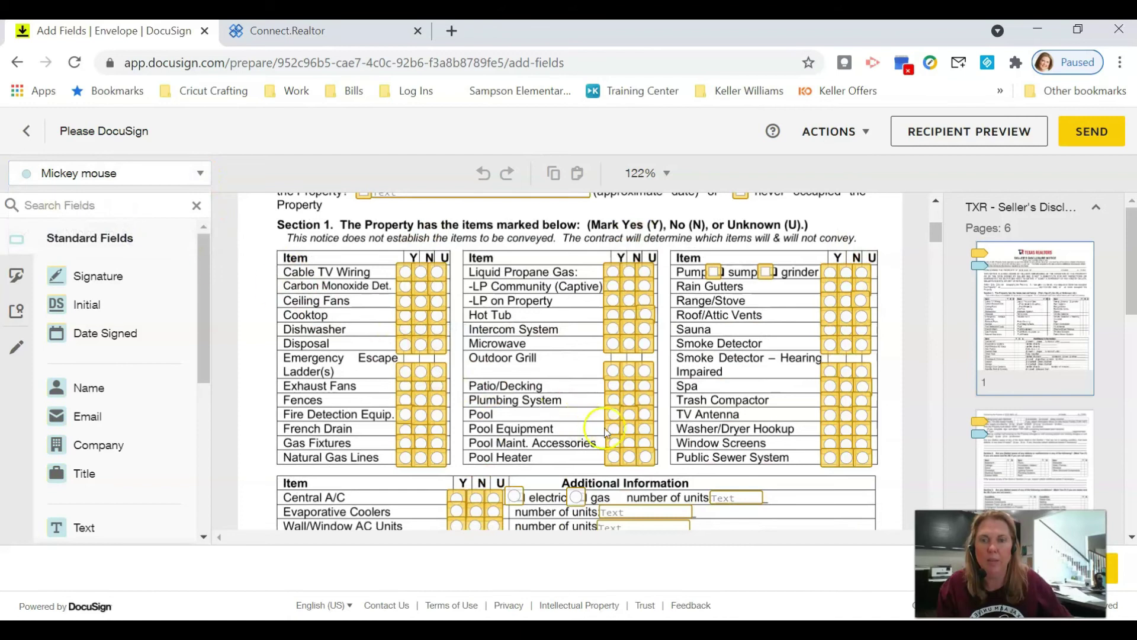
scroll(563, 417, up, 5)
scroll(554, 381, down, 10)
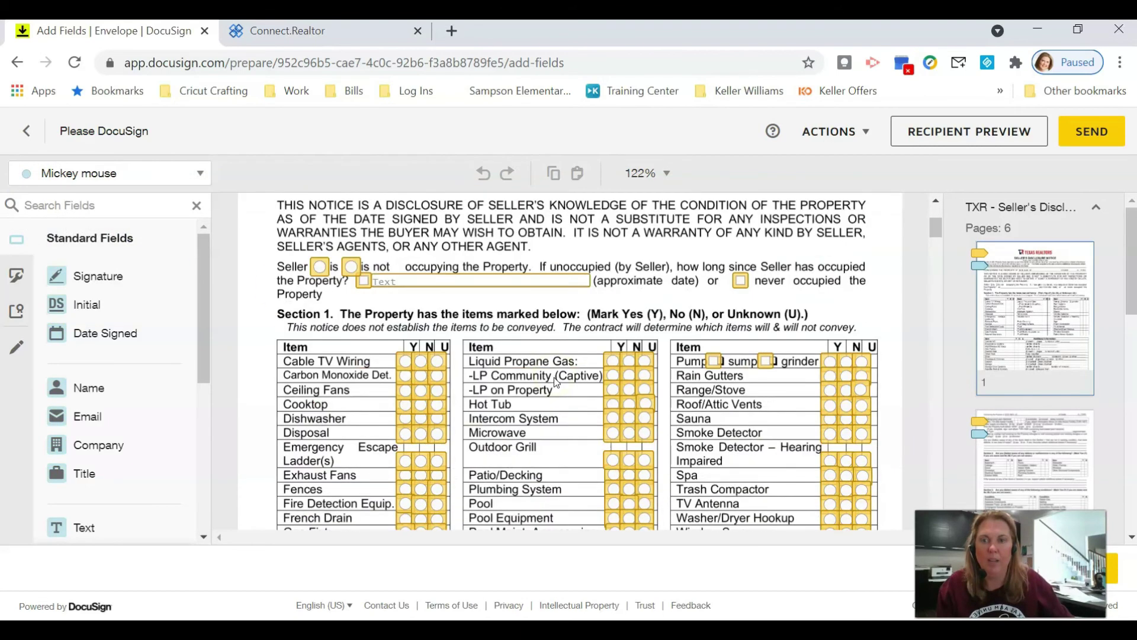
scroll(554, 378, down, 1)
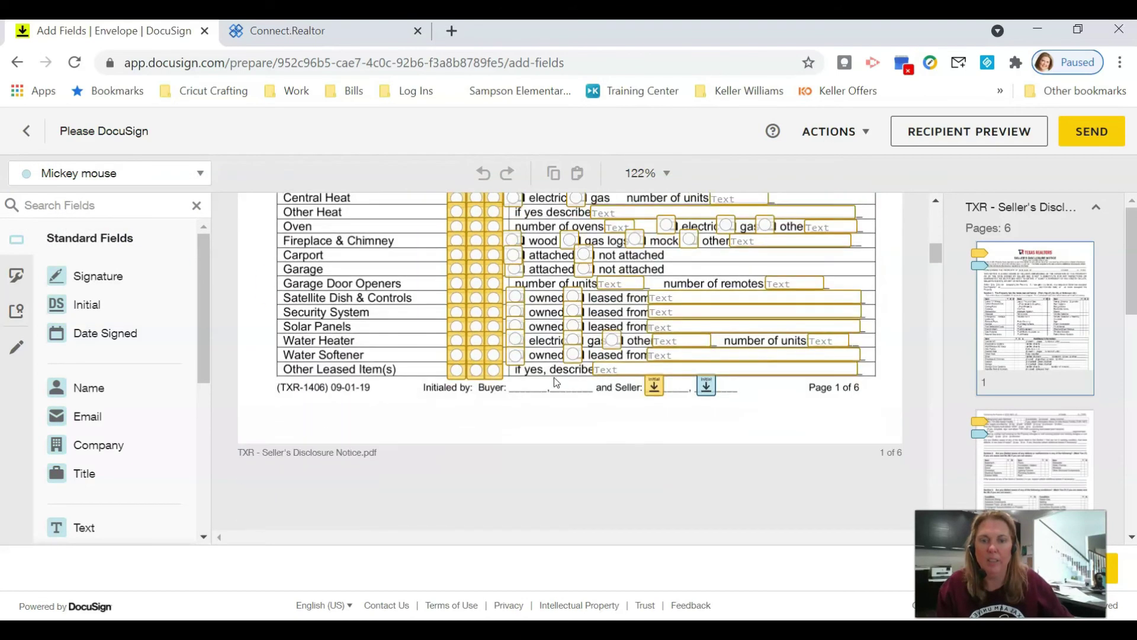
scroll(557, 383, up, 1)
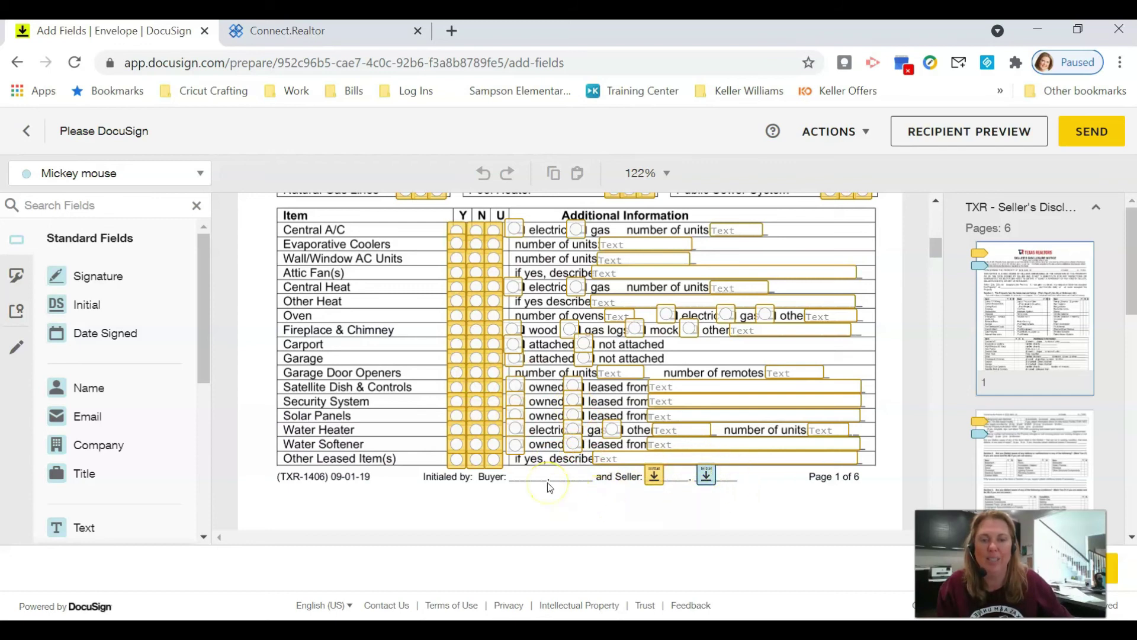
scroll(548, 482, down, 10)
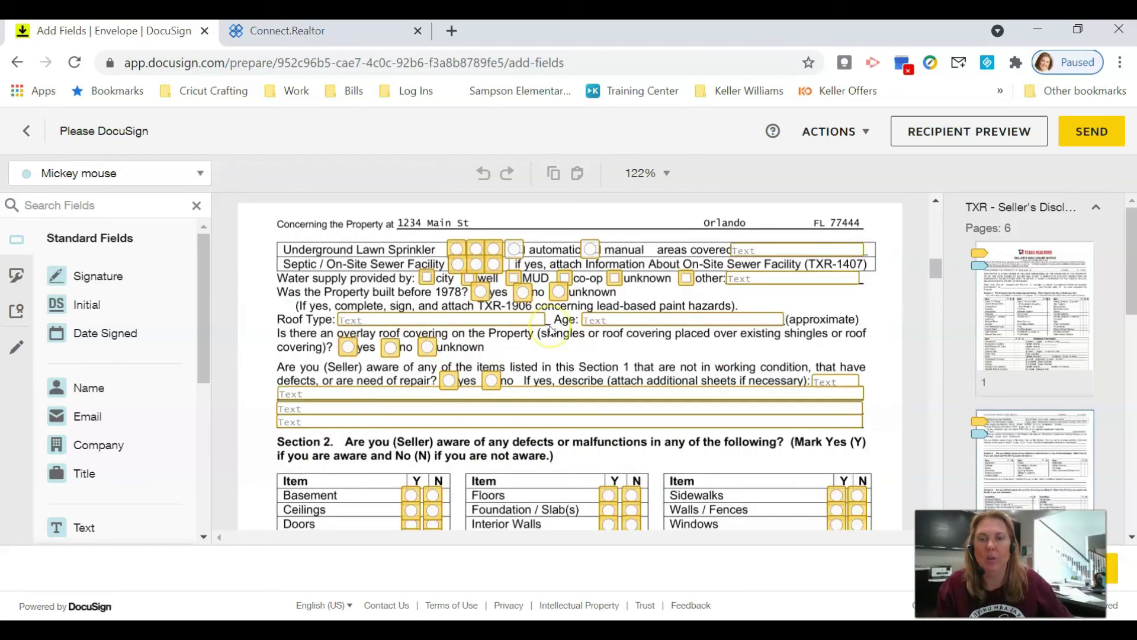
scroll(550, 330, down, 8)
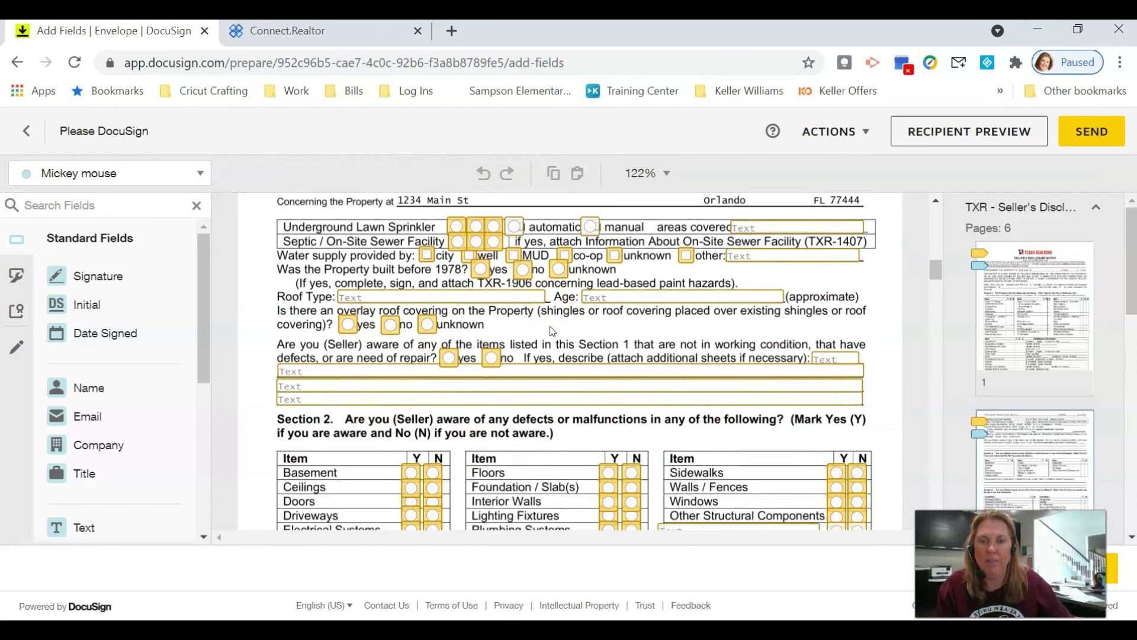
scroll(549, 330, down, 15)
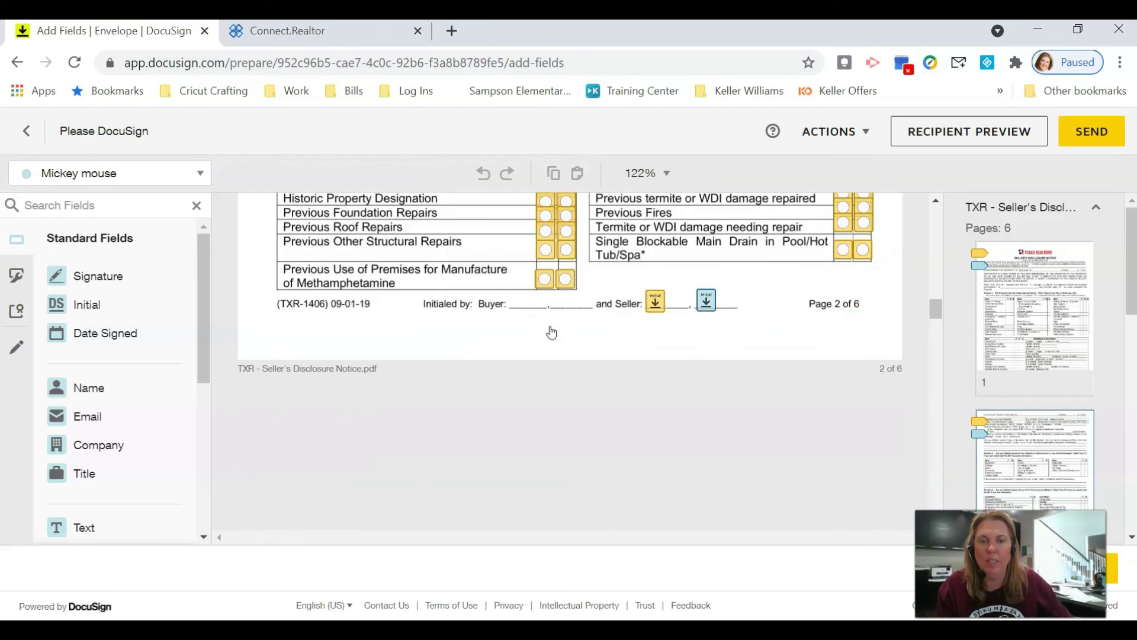
scroll(549, 326, down, 12)
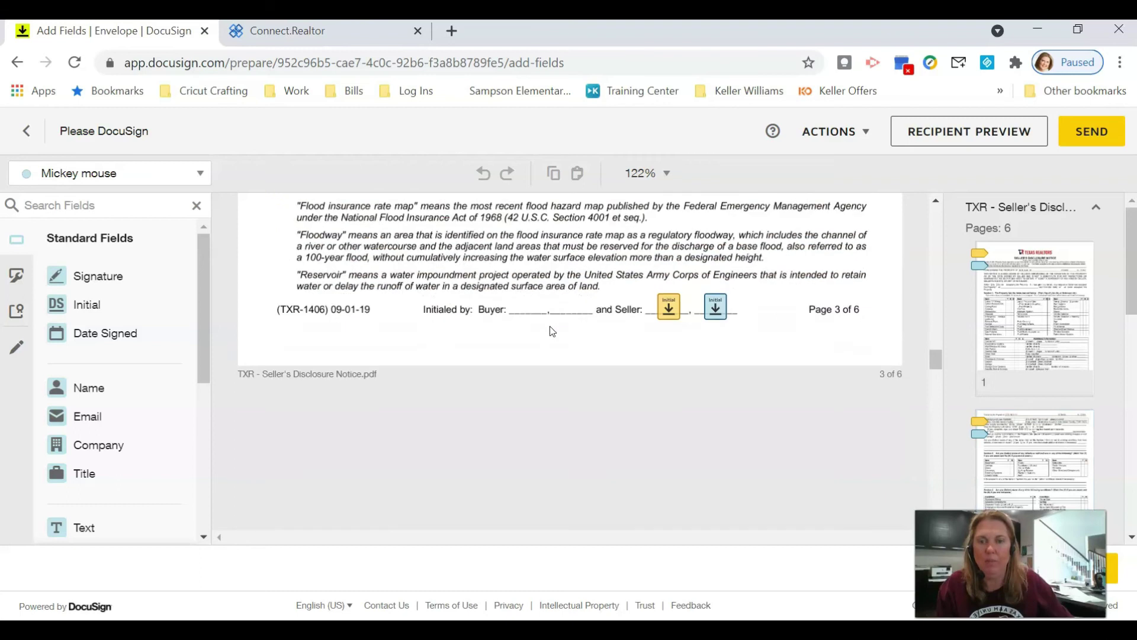
scroll(550, 330, down, 12)
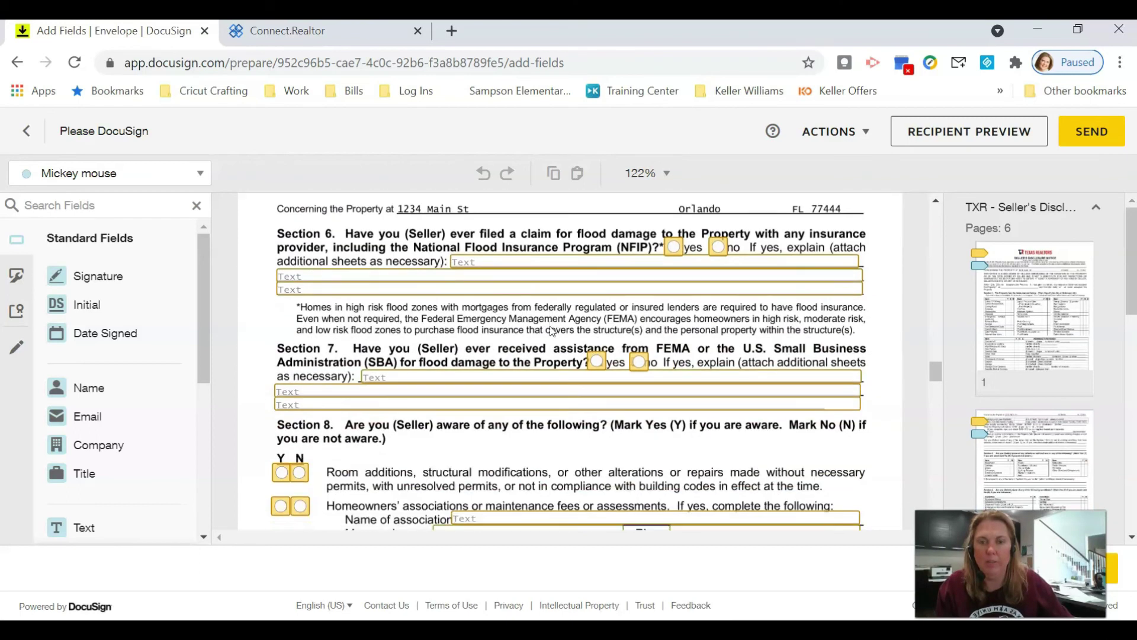
scroll(549, 330, down, 12)
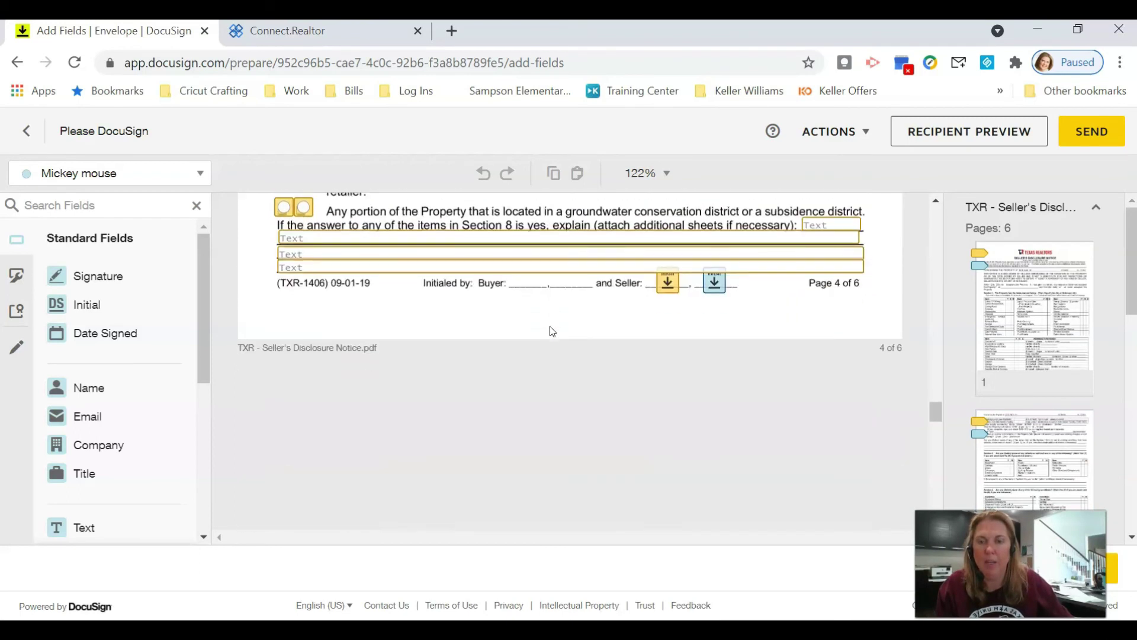
scroll(550, 326, down, 10)
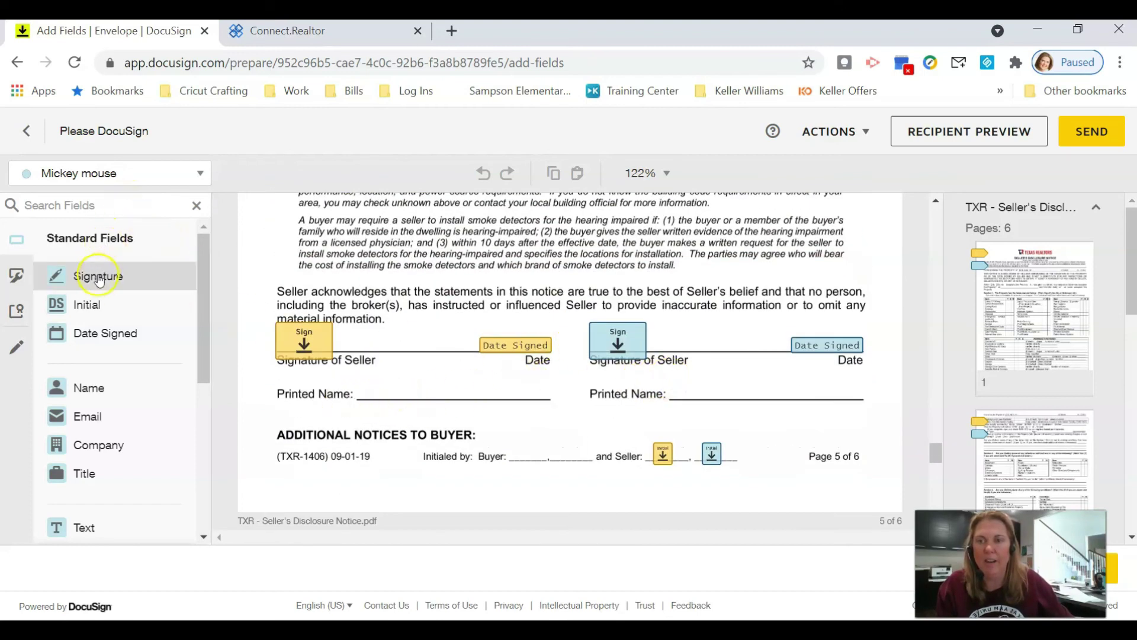
- Place Name fields on the Printed Name lines: second seller on the right, first seller on the left
drag(83, 388, 690, 381)
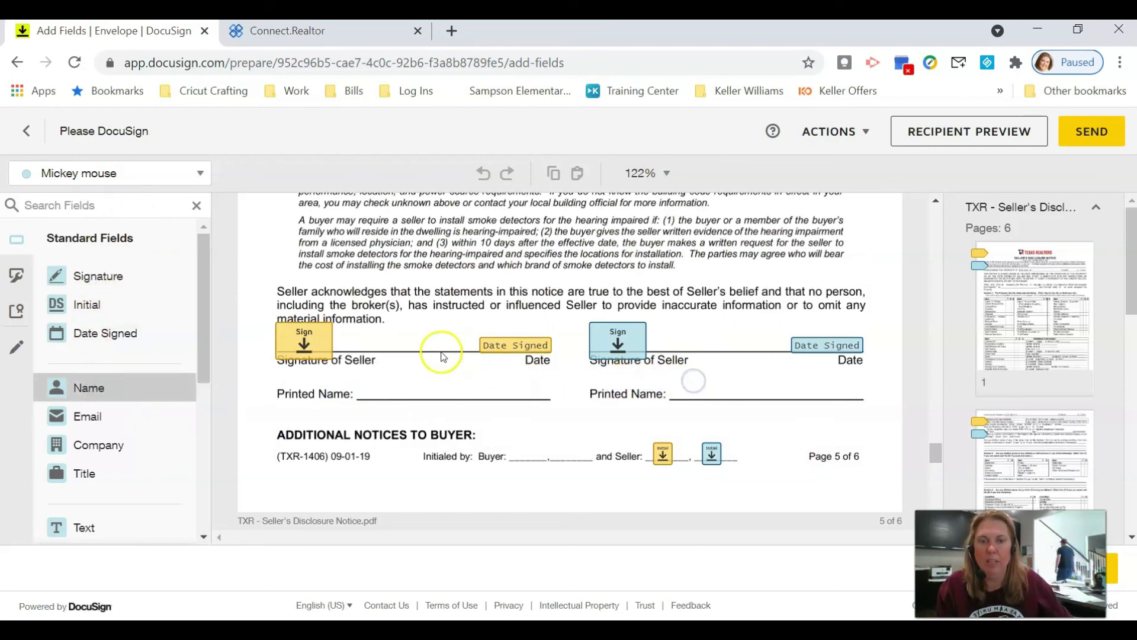
click(159, 176)
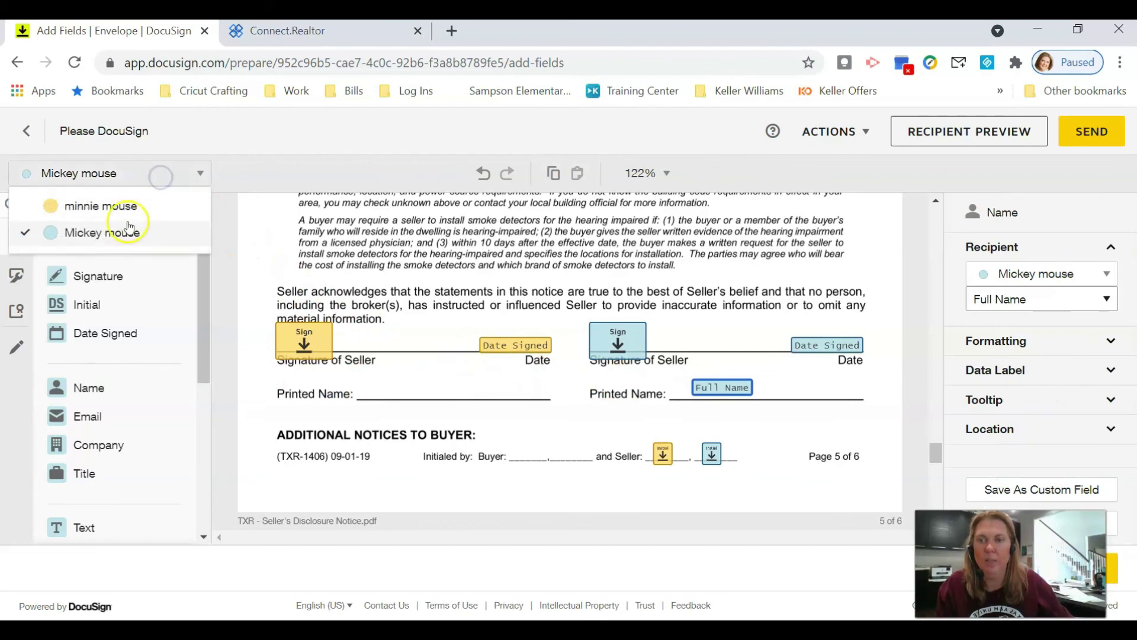
click(123, 211)
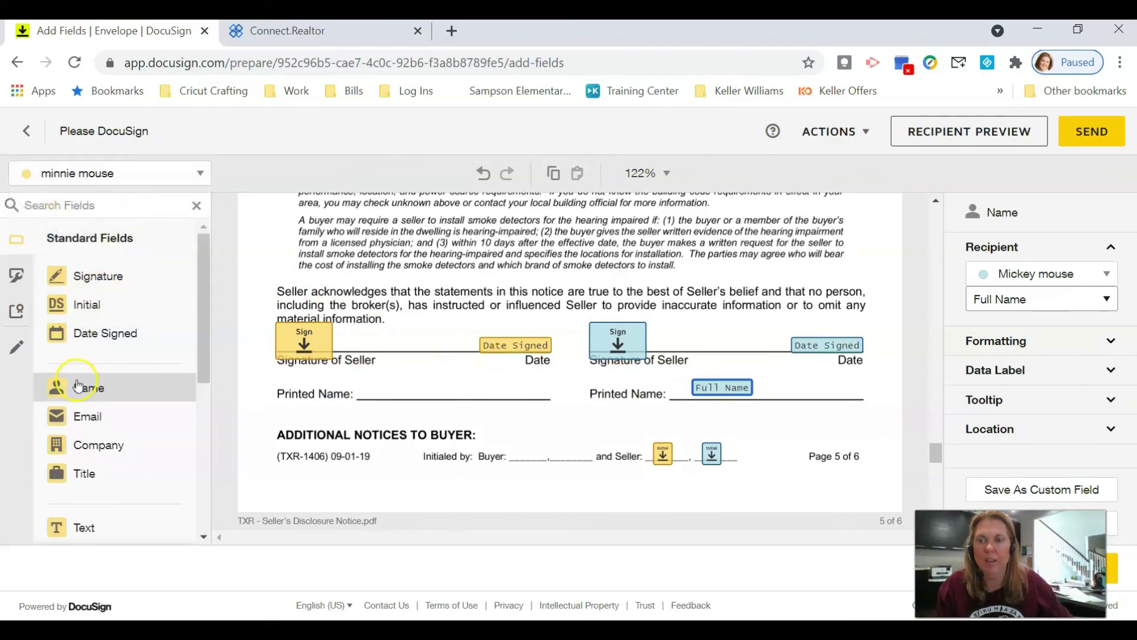
drag(83, 387, 379, 382)
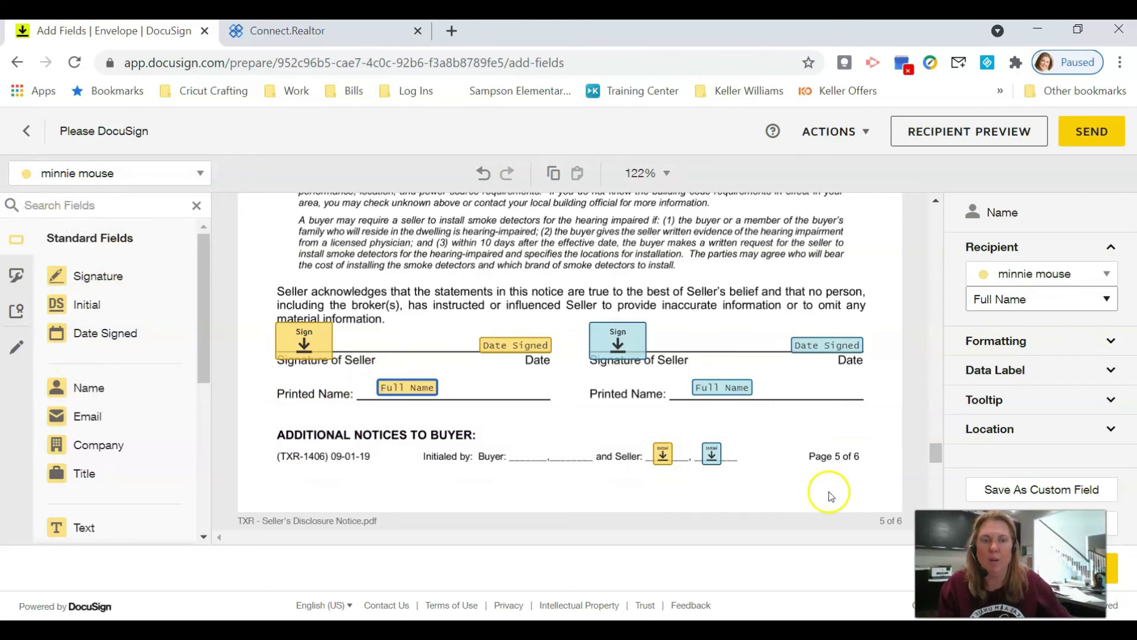
- Scroll through the document to review the placed fields
scroll(830, 489, down, 2)
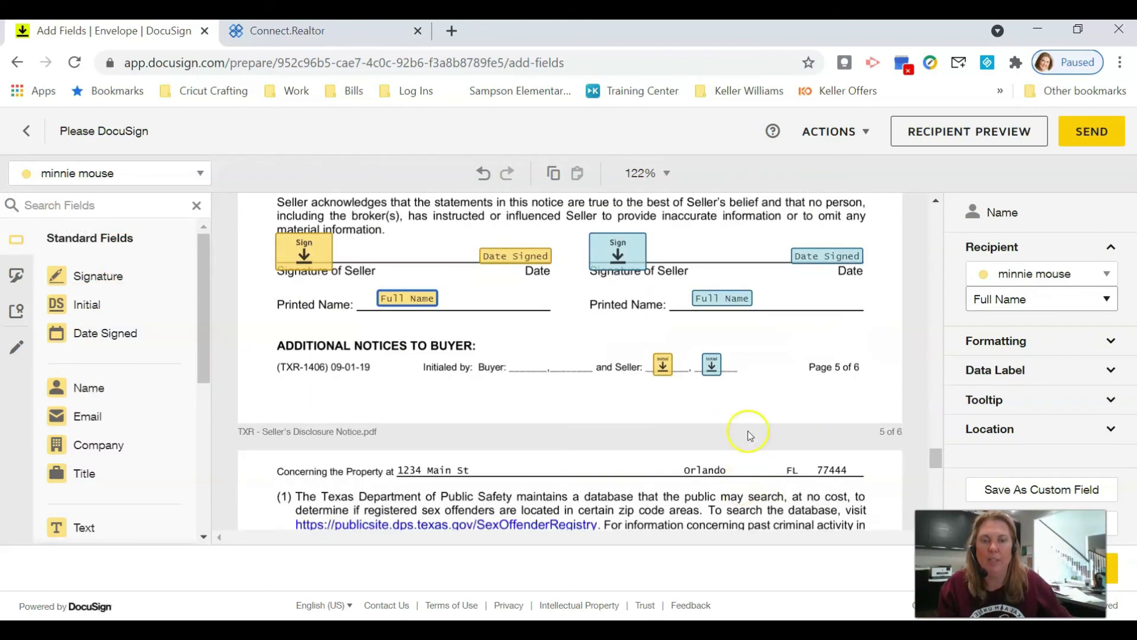
scroll(749, 434, down, 6)
scroll(749, 436, up, 4)
scroll(749, 435, down, 10)
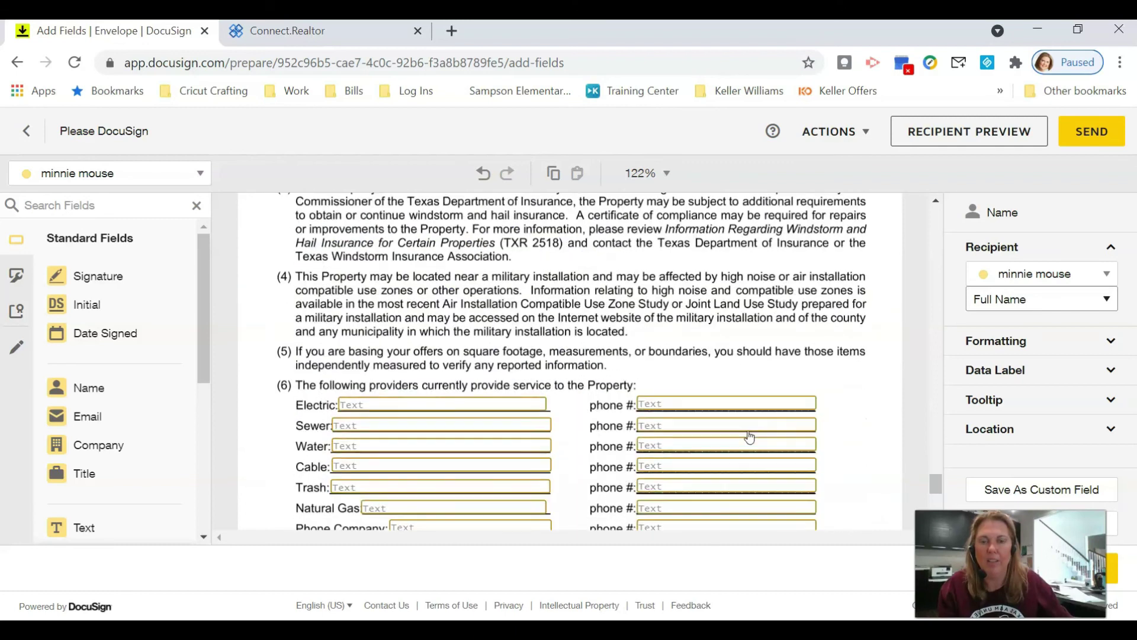
scroll(752, 431, down, 8)
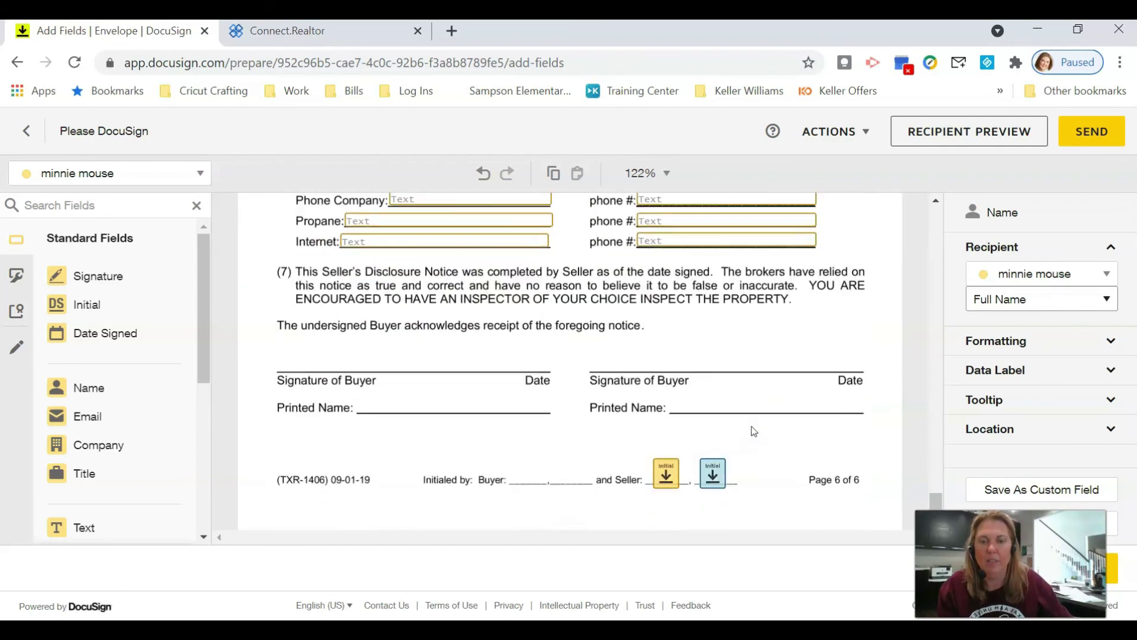
scroll(753, 431, up, 12)
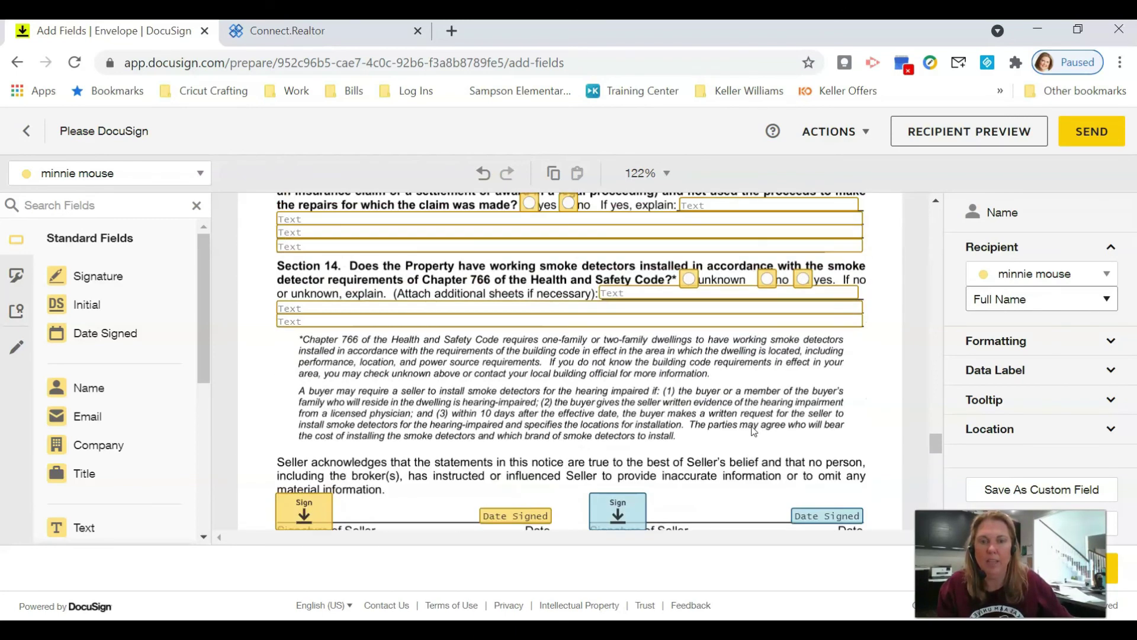
scroll(753, 430, up, 3)
scroll(753, 431, up, 15)
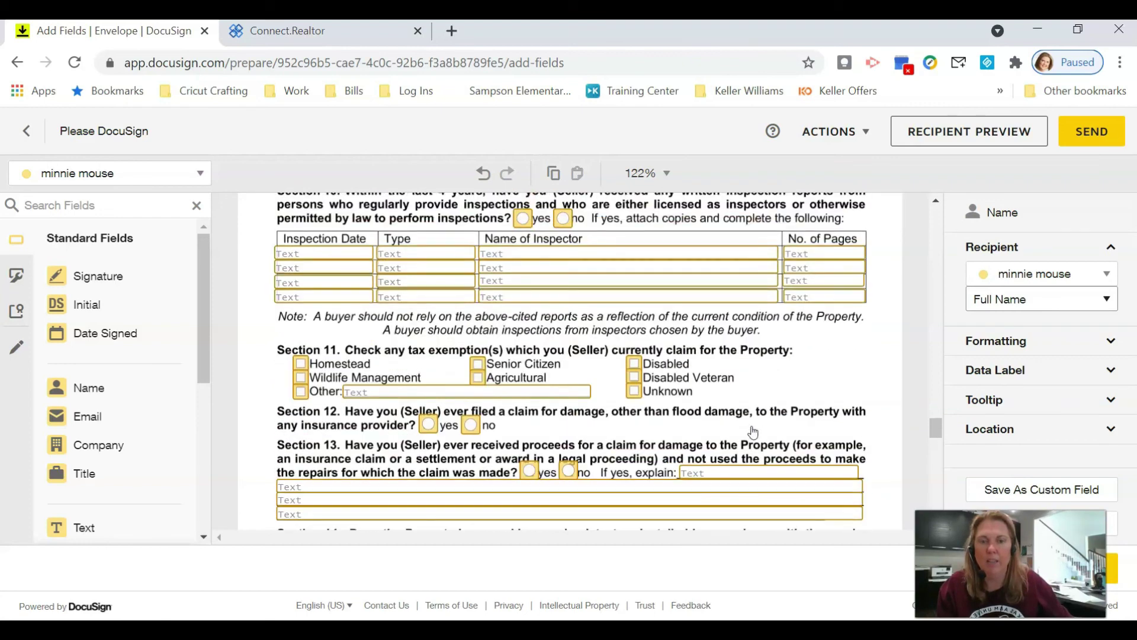
scroll(753, 431, up, 20)
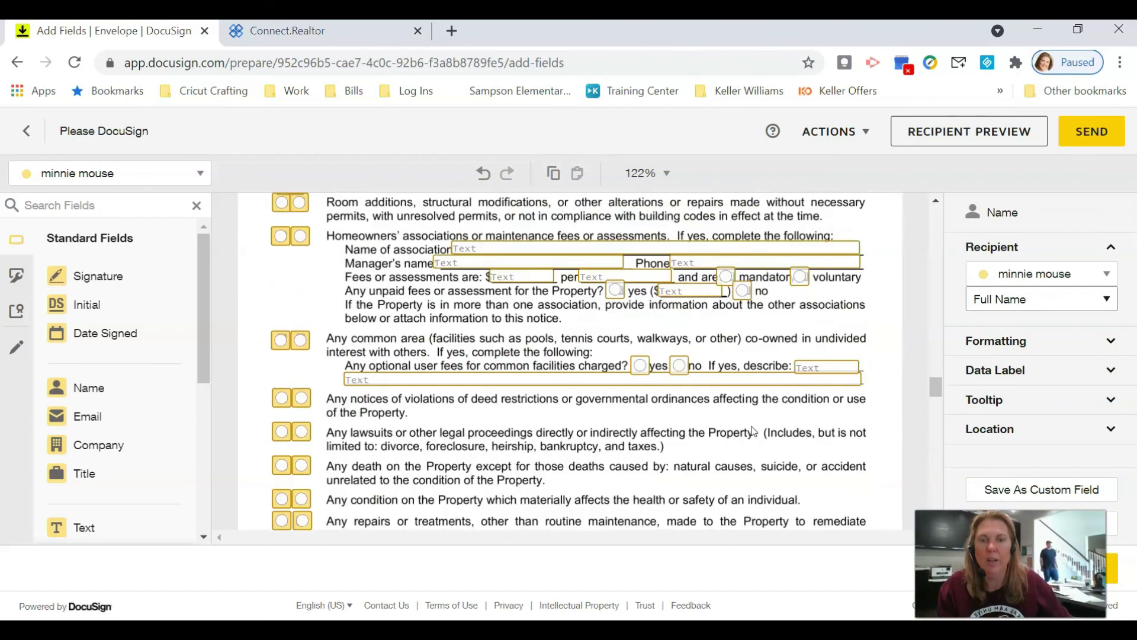
scroll(754, 431, up, 15)
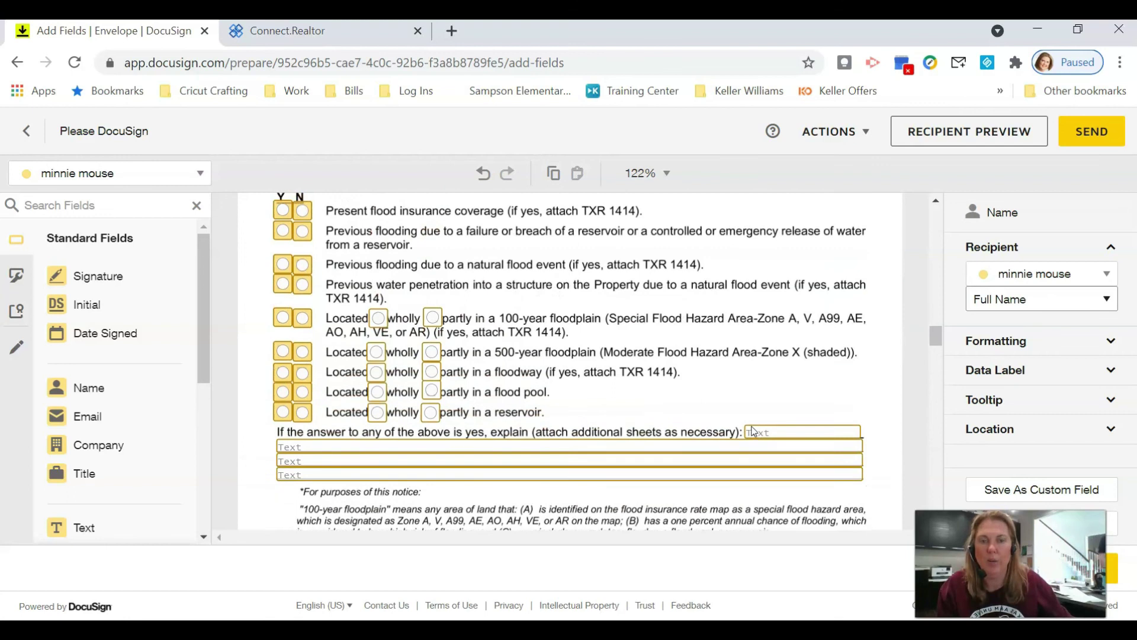
scroll(753, 431, up, 20)
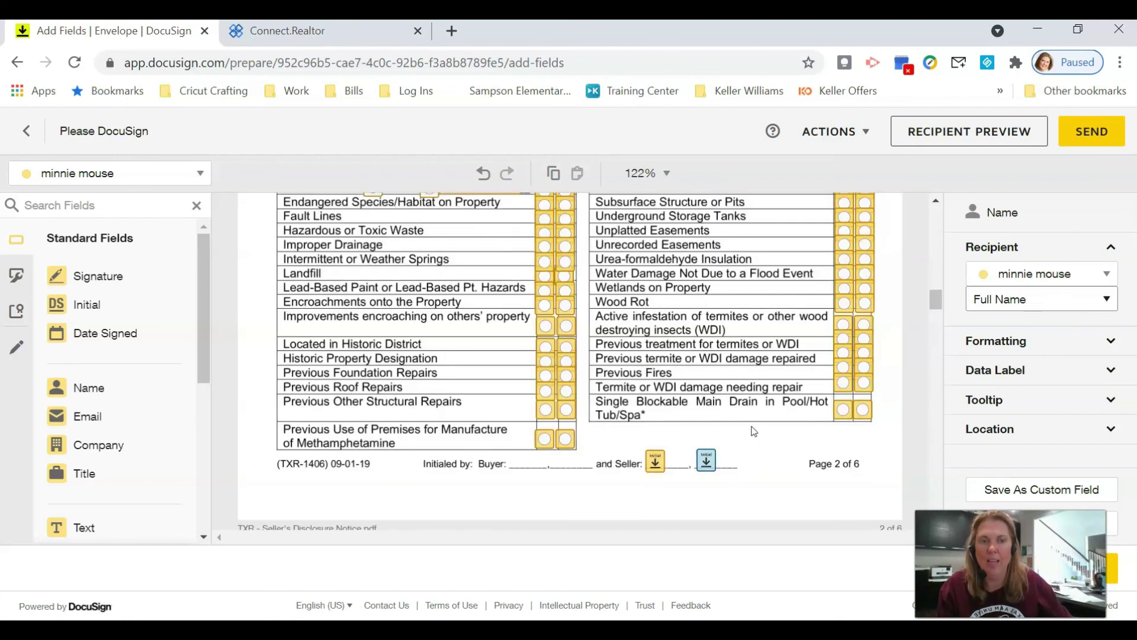
click(716, 330)
scroll(715, 330, up, 15)
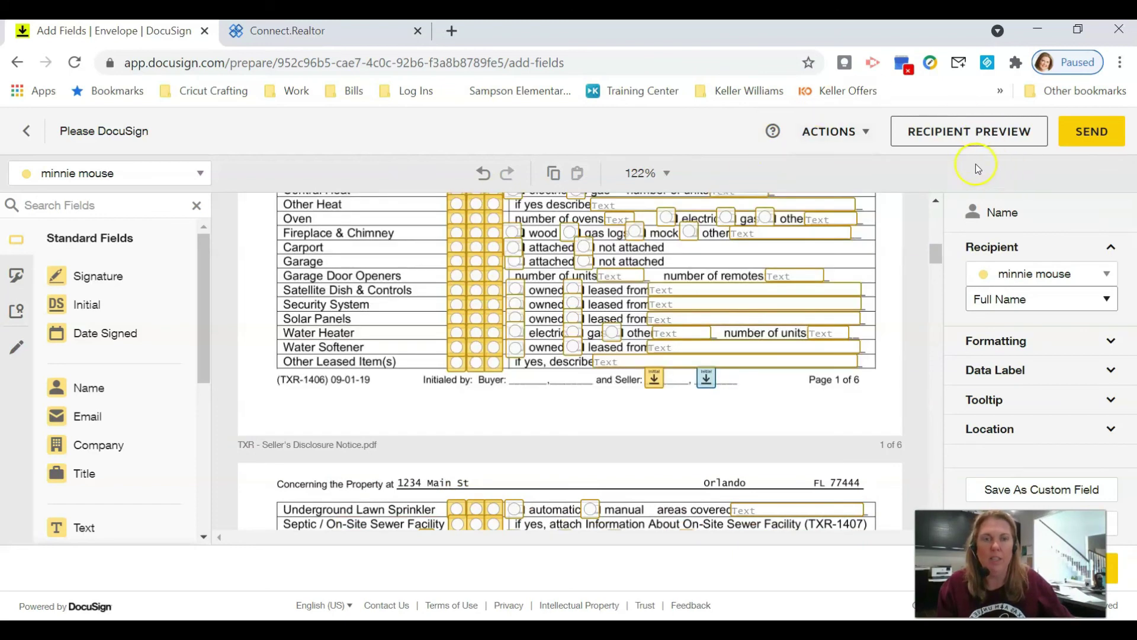
- Send the Seller's Disclosure envelope to both sellers and confirm the send
click(1097, 139)
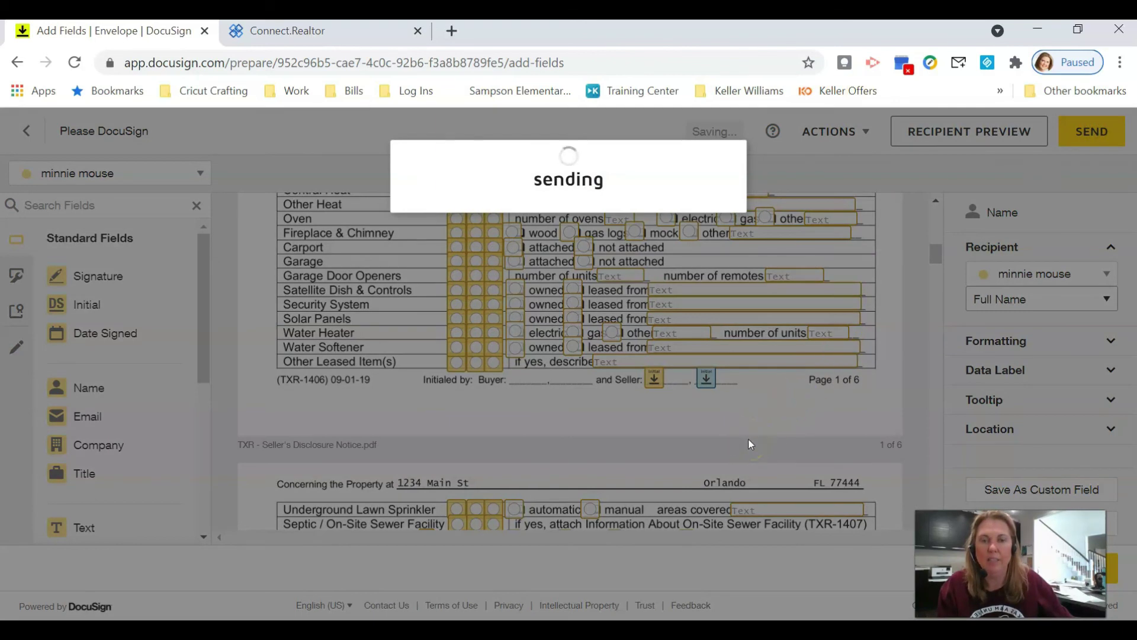
click(763, 458)
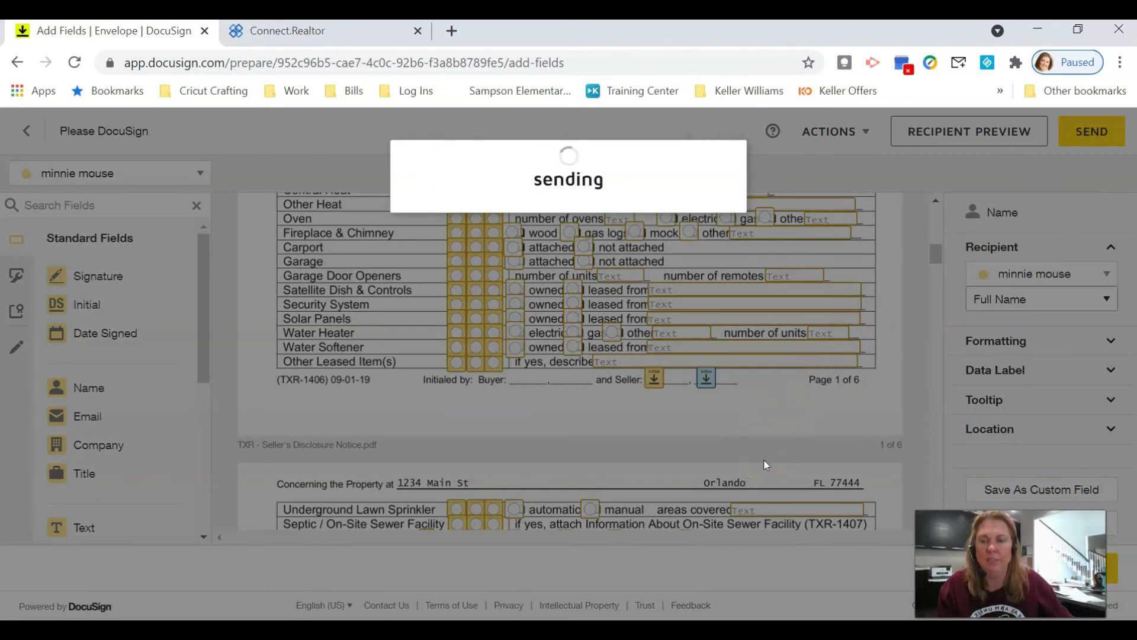